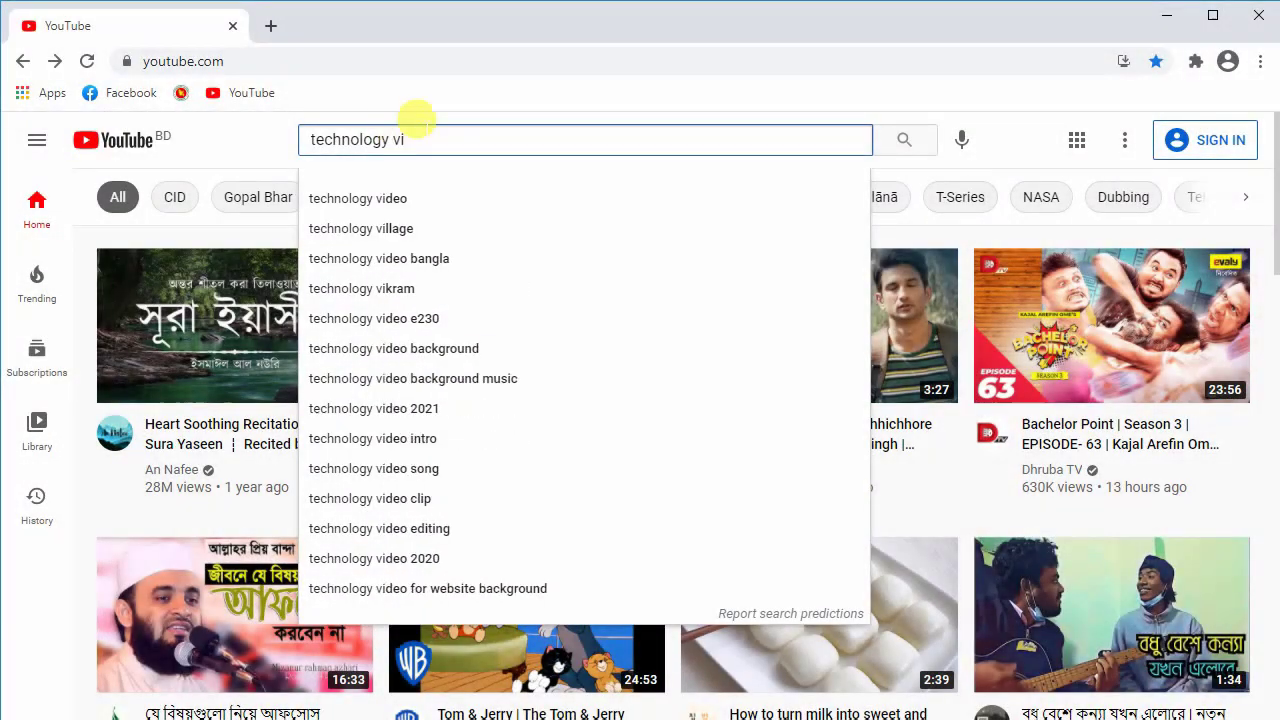
Find the Technology Village channel on YouTube and play its Microsoft Word 2016 tutorial playlist
{"action": "left_click", "coordinate": [411, 222]}
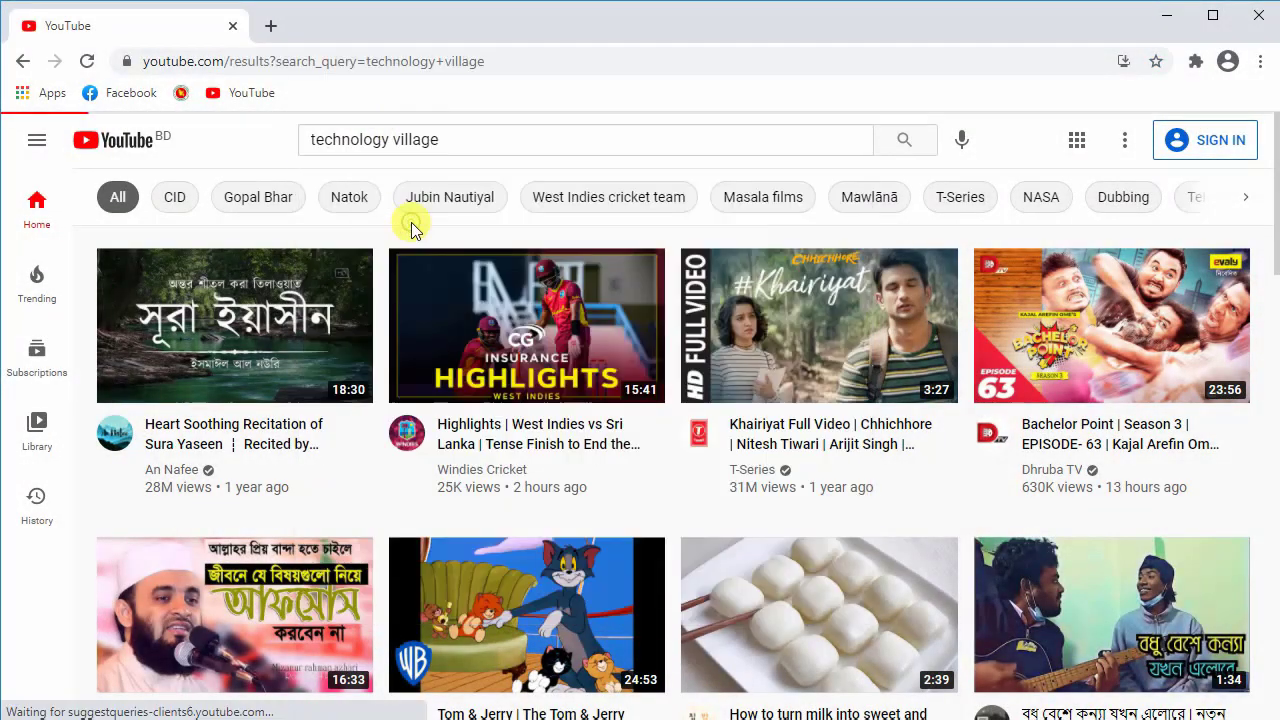
{"action": "left_click", "coordinate": [579, 265]}
{"action": "left_click", "coordinate": [437, 497]}
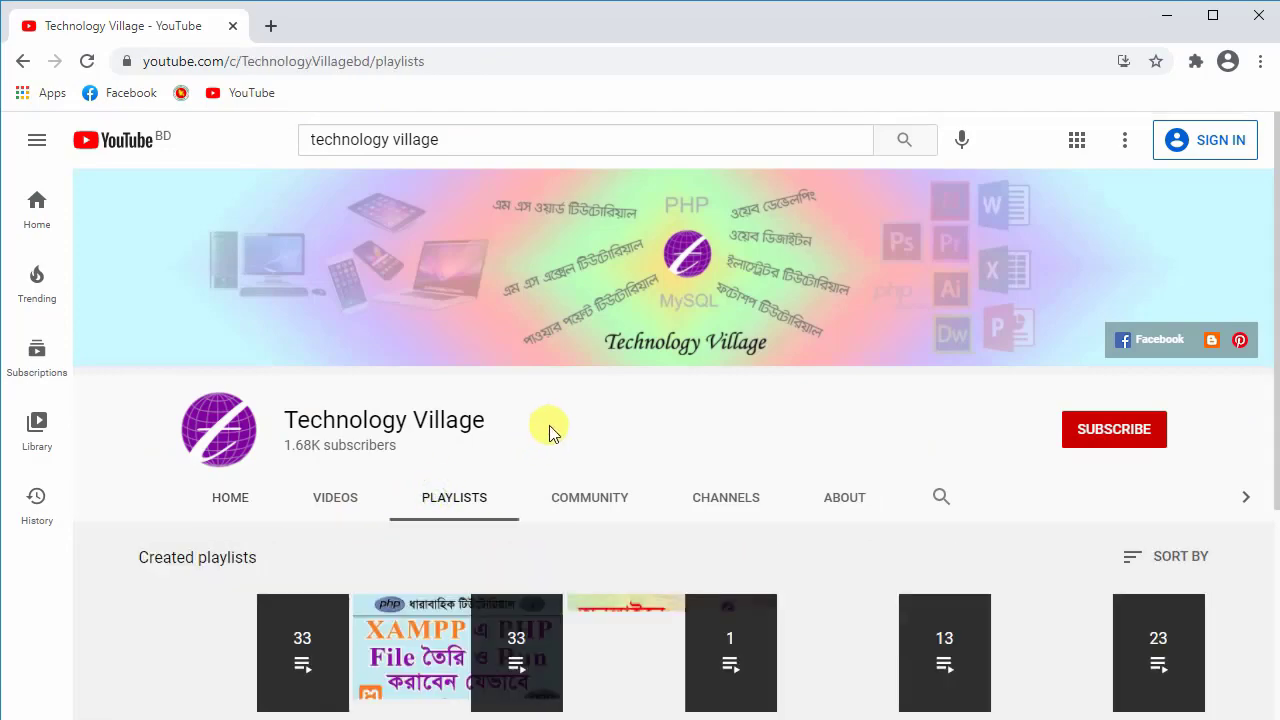
{"action": "scroll", "coordinate": [549, 425], "scroll_direction": "down", "scroll_amount": 2}
{"action": "left_click", "coordinate": [283, 474]}
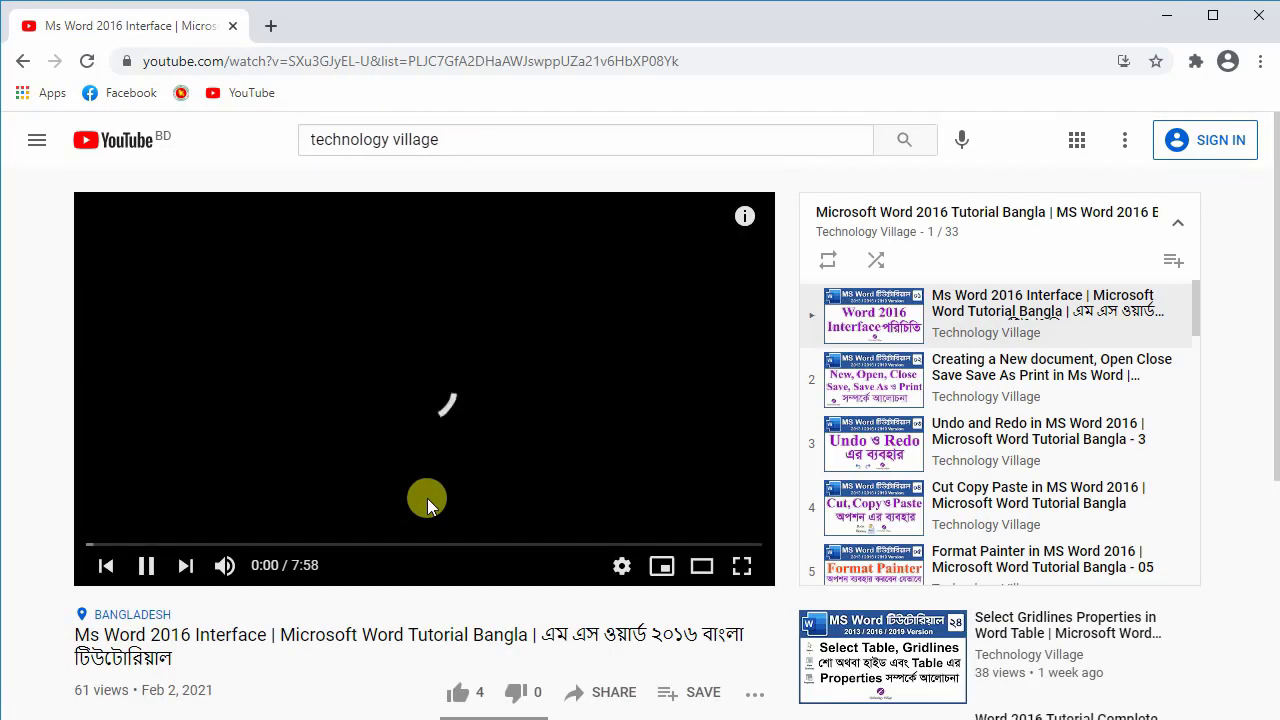
{"action": "scroll", "coordinate": [990, 415], "scroll_direction": "down", "scroll_amount": 10}
{"action": "scroll", "coordinate": [1000, 410], "scroll_direction": "down", "scroll_amount": 4}
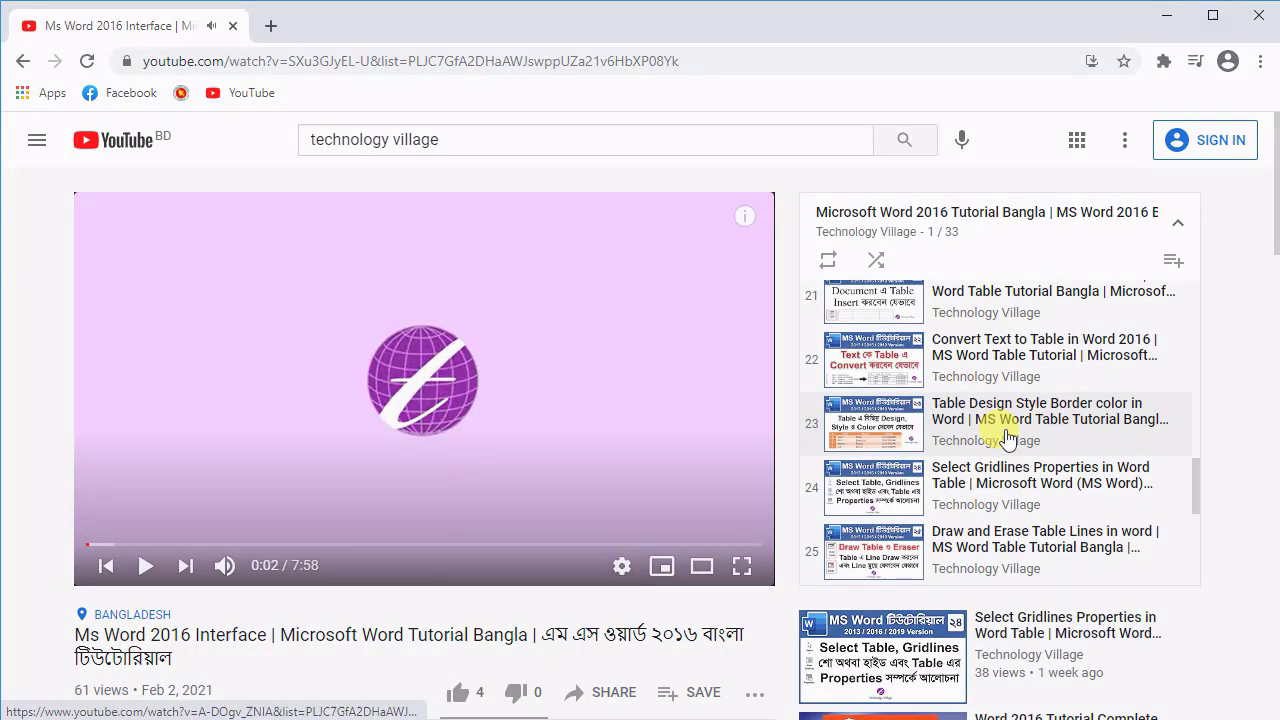
{"action": "scroll", "coordinate": [1000, 410], "scroll_direction": "down", "scroll_amount": 3}
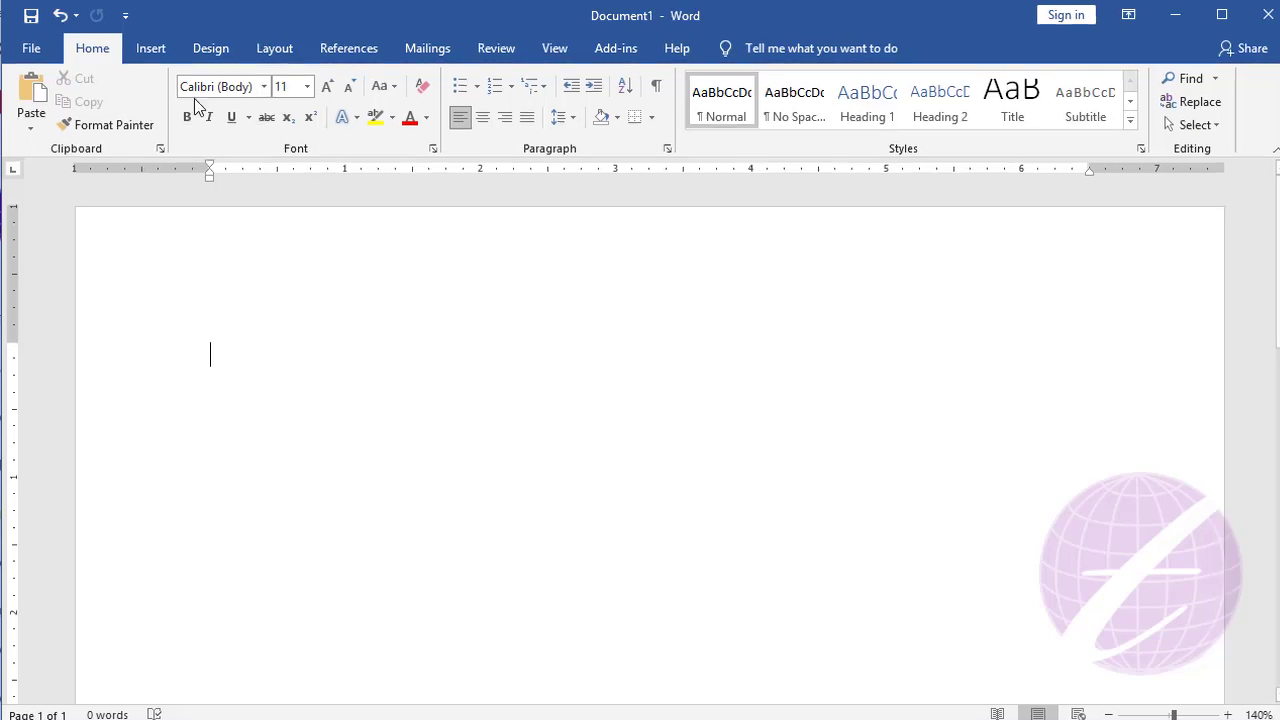
Open the SmartArt gallery from the Insert tab's Illustrations group
{"action": "left_click", "coordinate": [150, 49]}
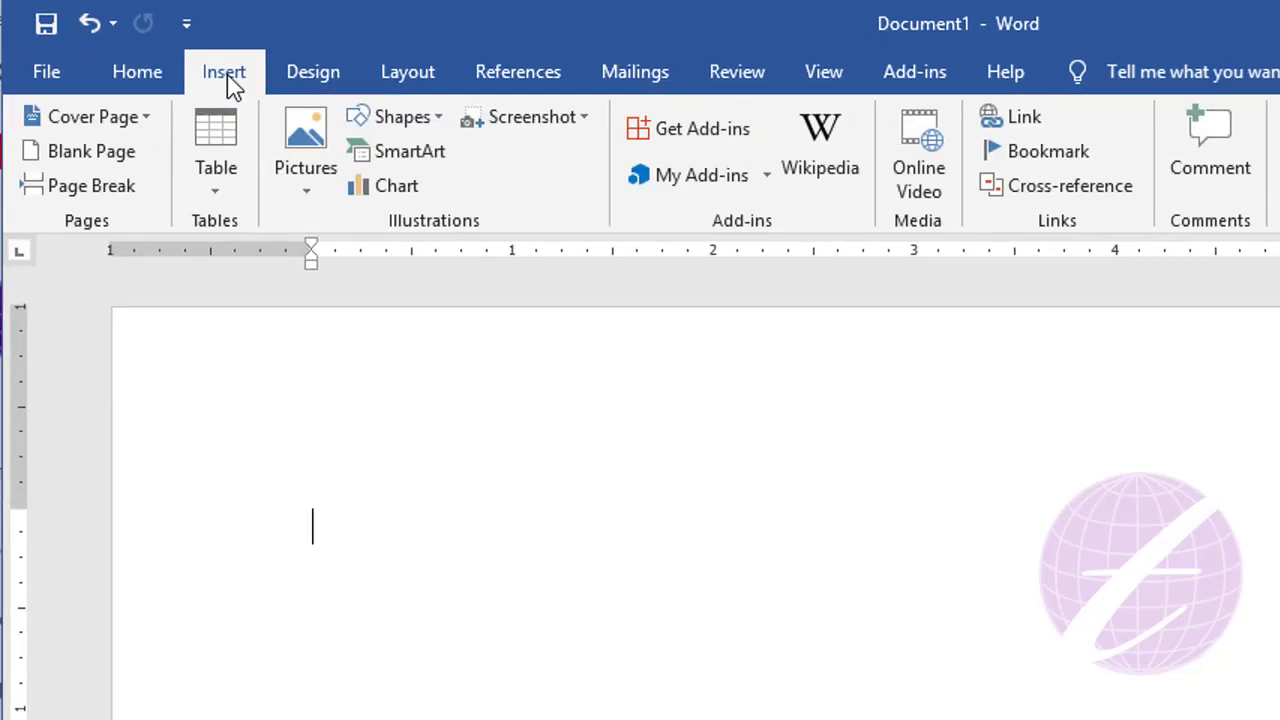
{"action": "left_click", "coordinate": [430, 158]}
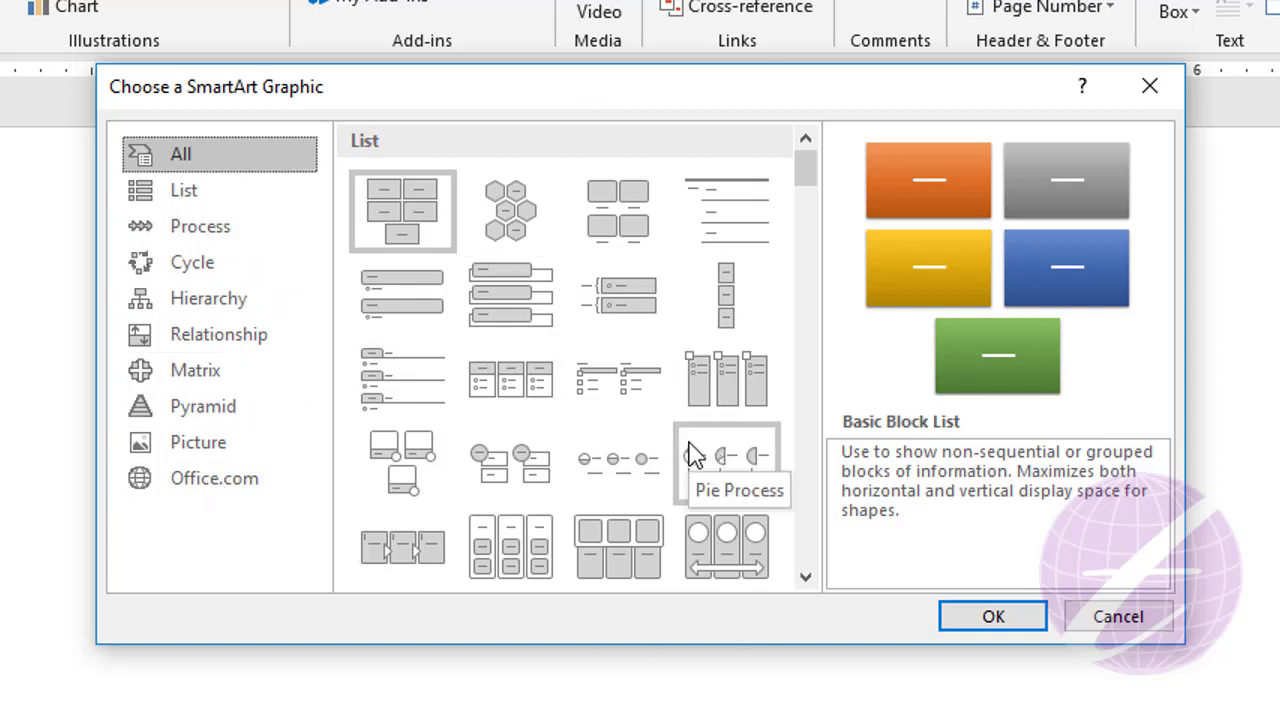
Insert the Organization Chart layout from the Hierarchy category
{"action": "scroll", "coordinate": [645, 450], "scroll_direction": "down", "scroll_amount": 5}
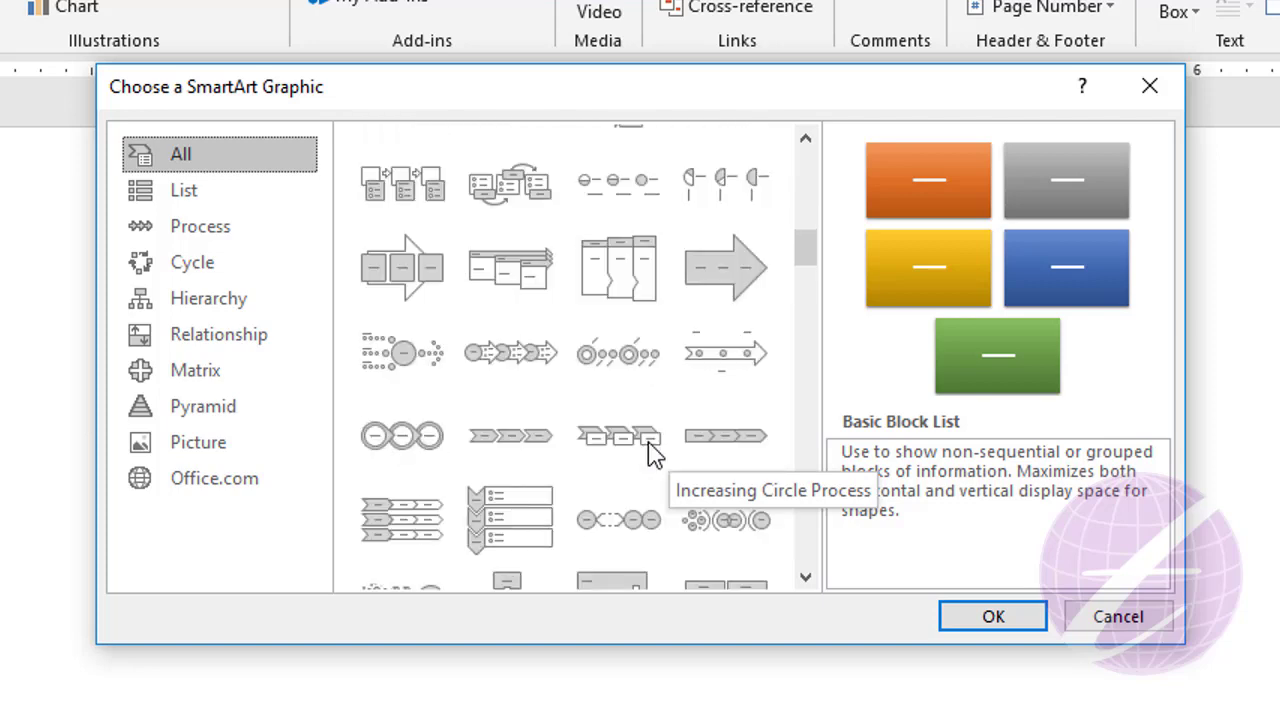
{"action": "scroll", "coordinate": [650, 452], "scroll_direction": "down", "scroll_amount": 3}
{"action": "scroll", "coordinate": [650, 452], "scroll_direction": "down", "scroll_amount": 3}
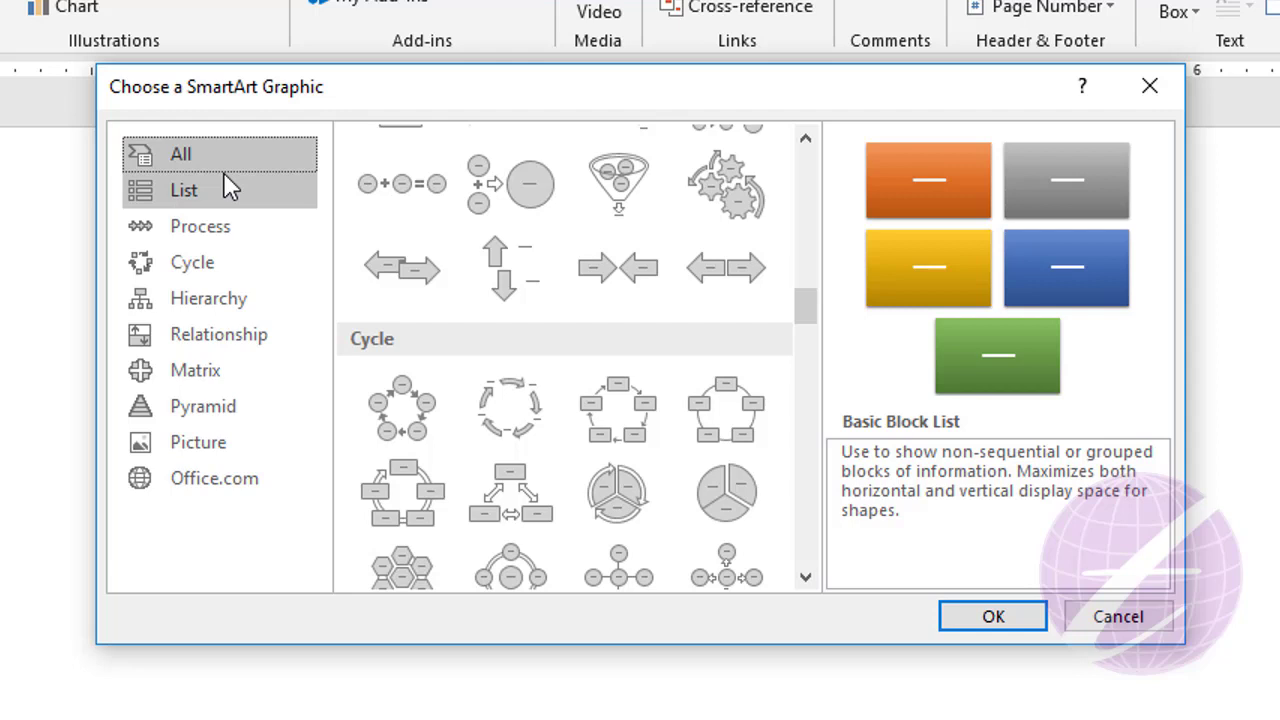
{"action": "left_click", "coordinate": [236, 310]}
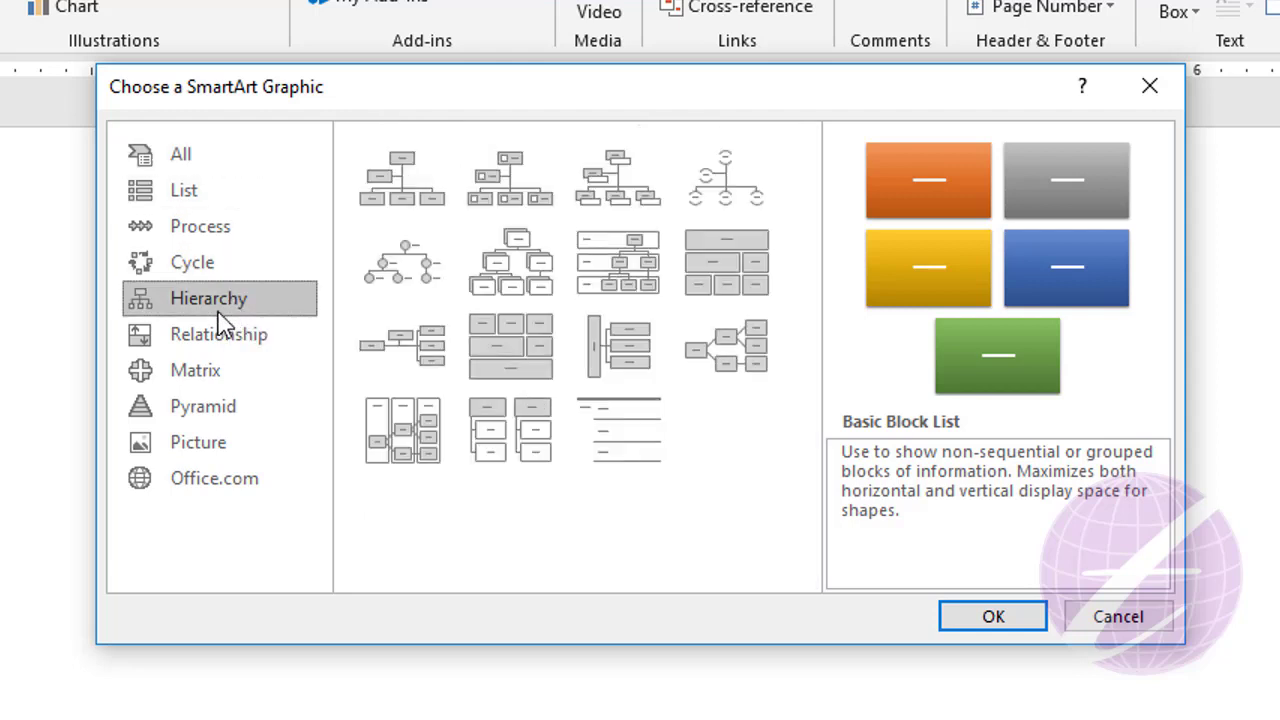
{"action": "left_click", "coordinate": [412, 183]}
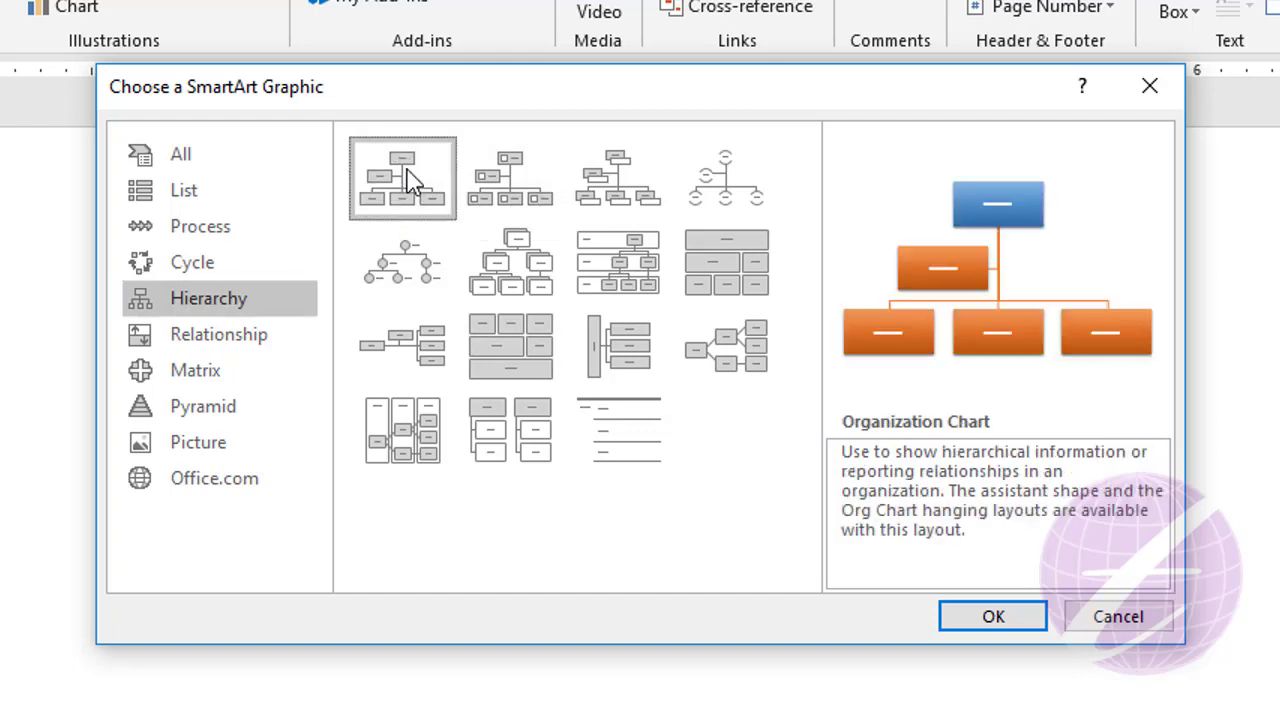
{"action": "left_click", "coordinate": [990, 618]}
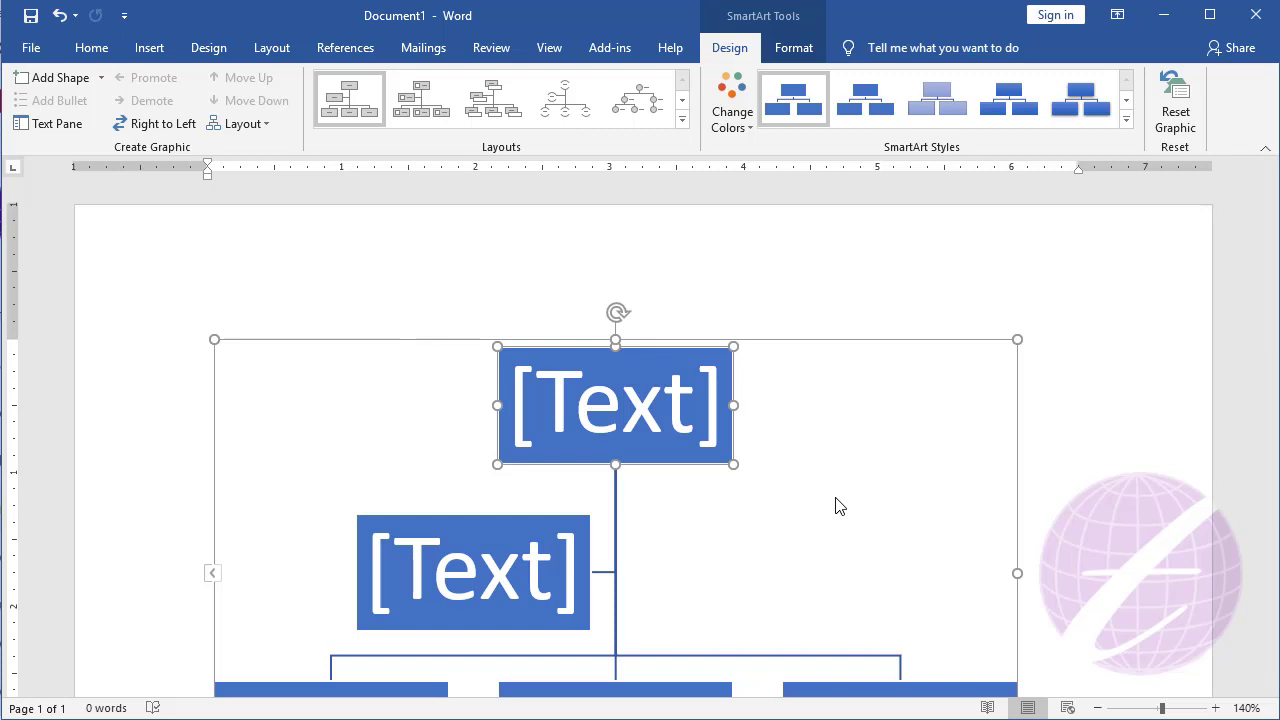
Zoom the page out five steps so the whole five-box chart fits on screen
{"action": "scroll", "coordinate": [839, 505], "scroll_direction": "down", "scroll_amount": 2}
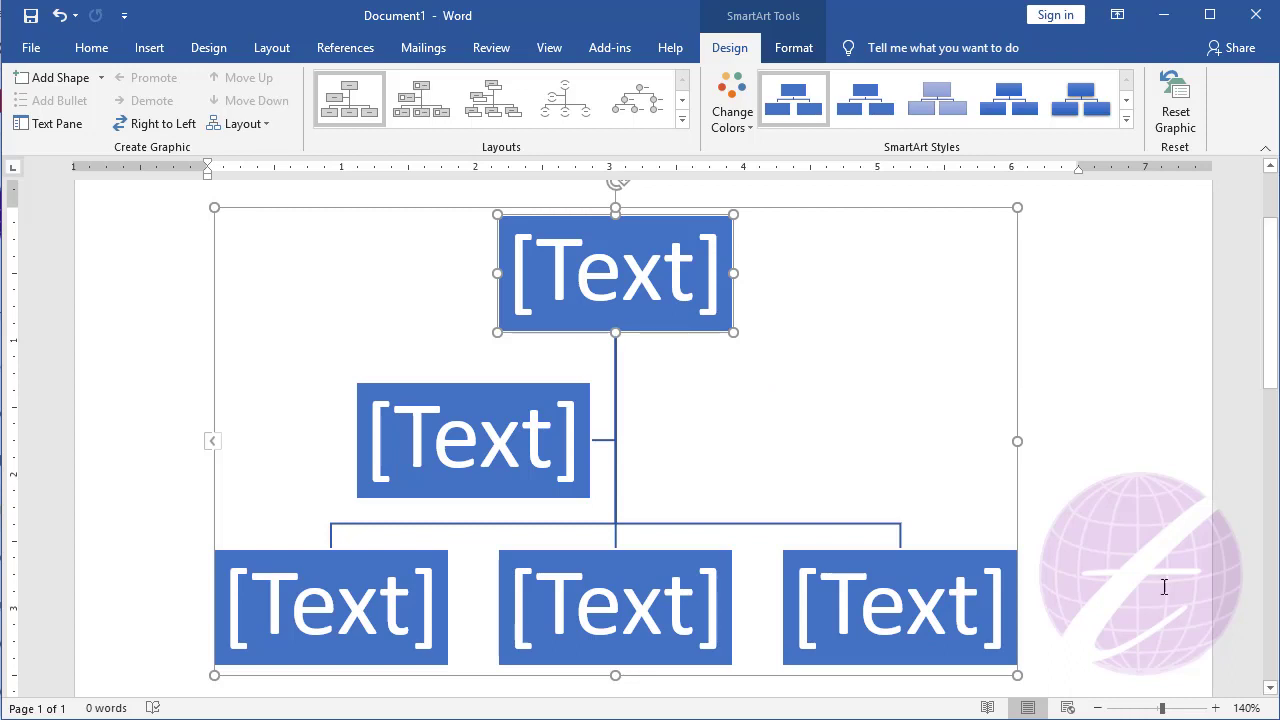
{"action": "left_click", "coordinate": [1100, 708]}
{"action": "left_click", "coordinate": [1100, 708]}
{"action": "left_click", "coordinate": [1100, 708]}
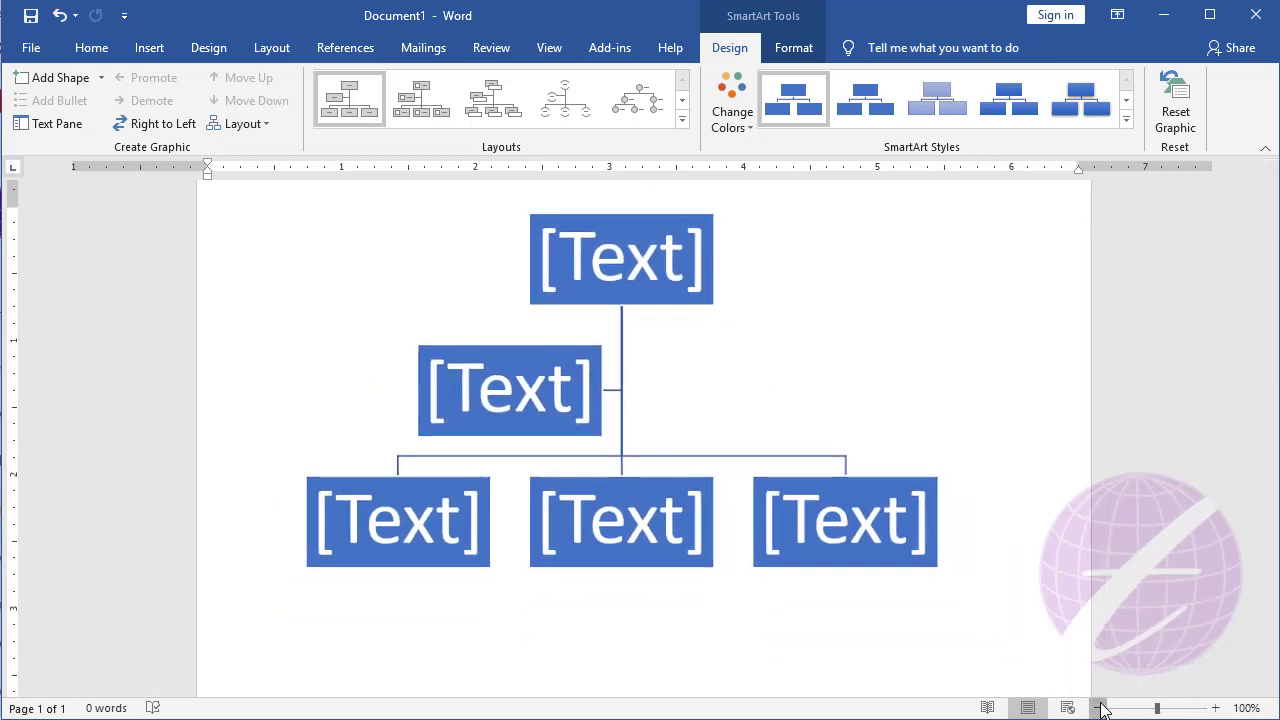
{"action": "left_click", "coordinate": [1100, 708]}
{"action": "left_click", "coordinate": [1100, 708]}
{"action": "left_click", "coordinate": [1100, 708]}
{"action": "left_click", "coordinate": [1100, 708]}
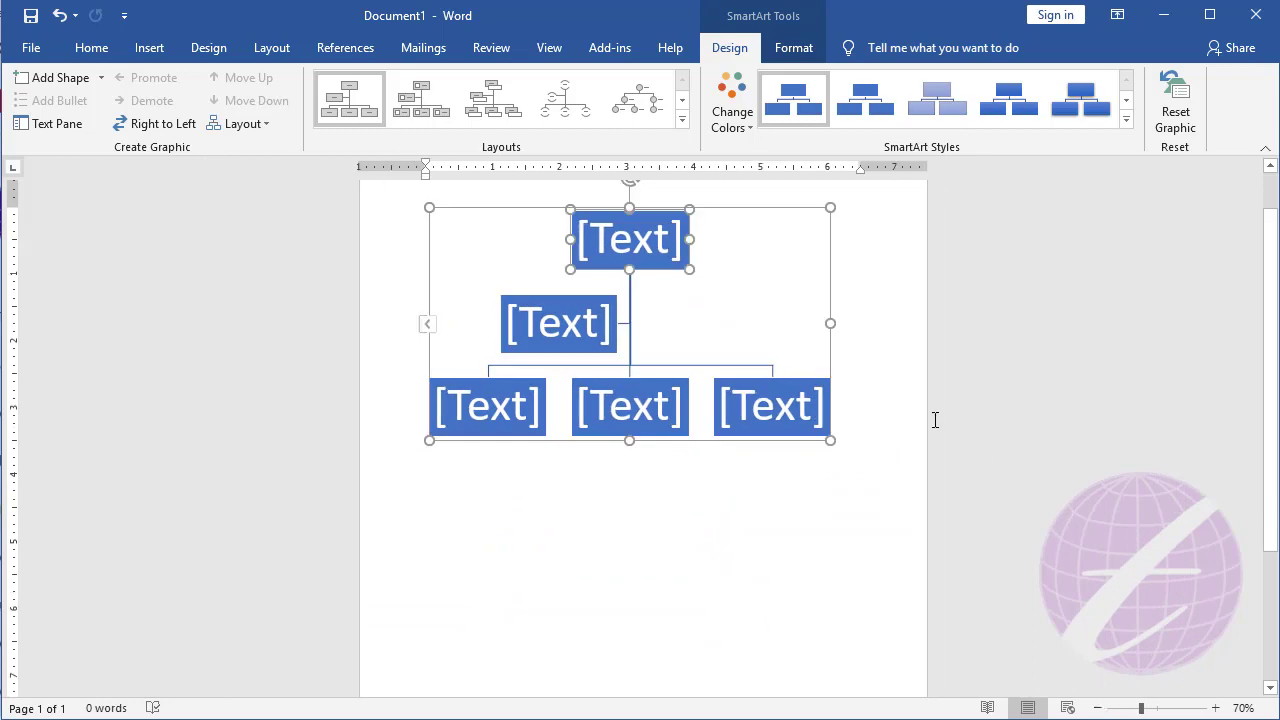
{"action": "left_click", "coordinate": [633, 231]}
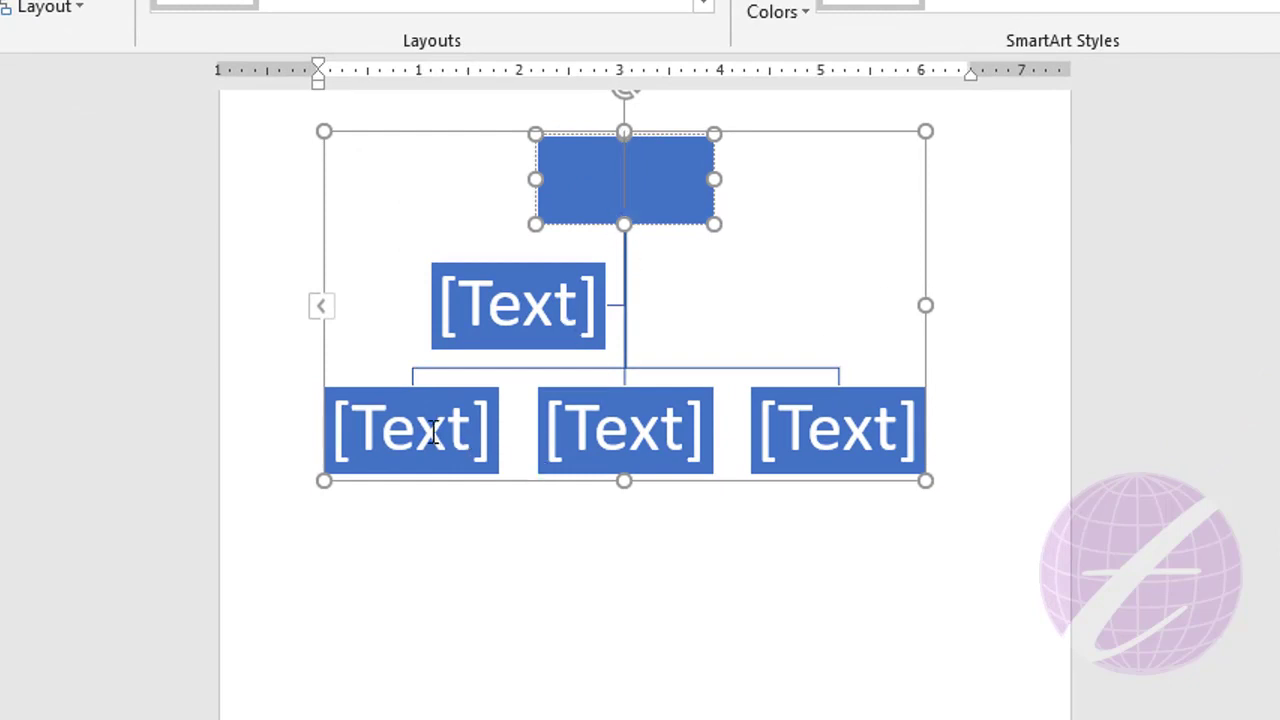
Delete the assistant box and label the top box Chairman
{"action": "left_click", "coordinate": [563, 292]}
{"action": "left_click", "coordinate": [547, 275]}
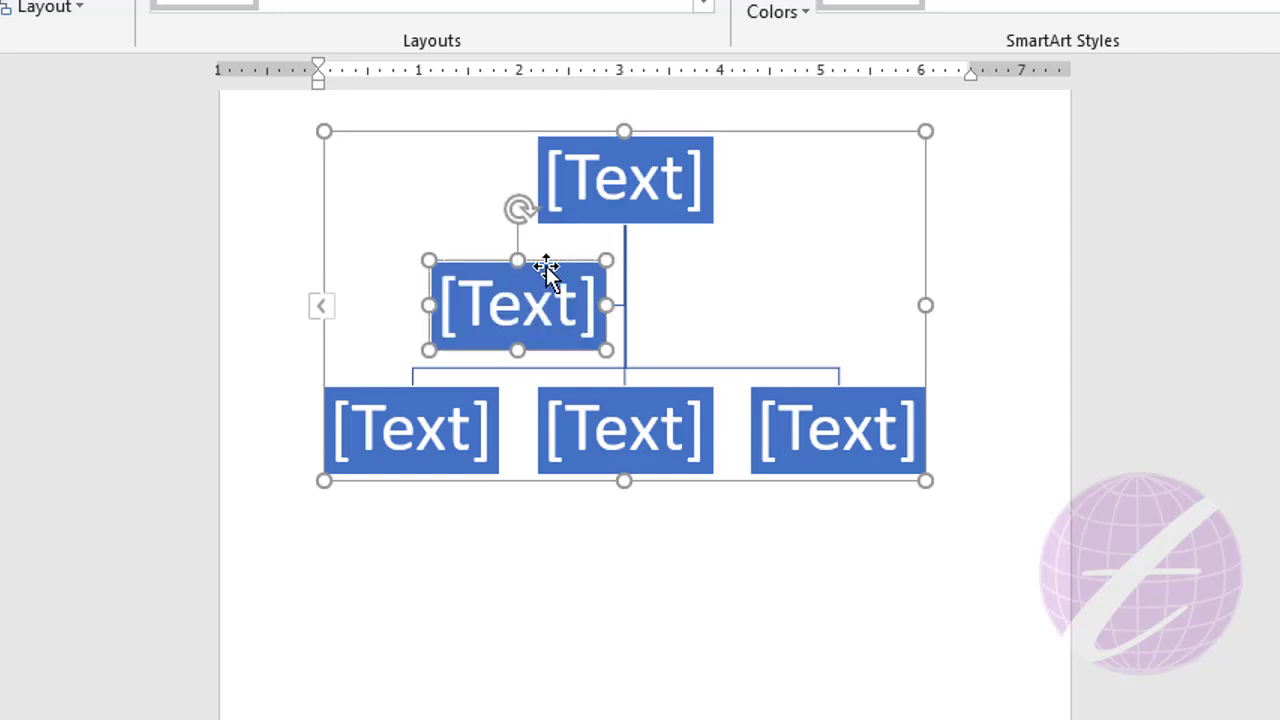
{"action": "key", "text": "Delete"}
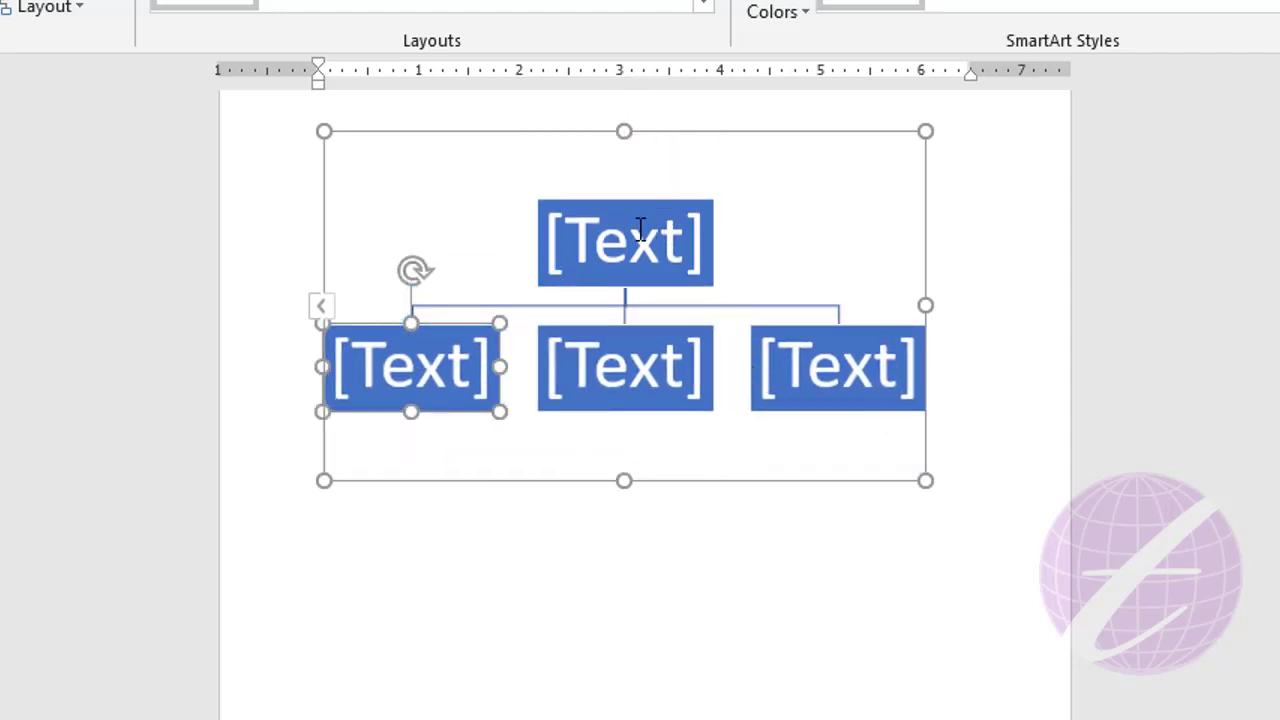
{"action": "left_click", "coordinate": [640, 228]}
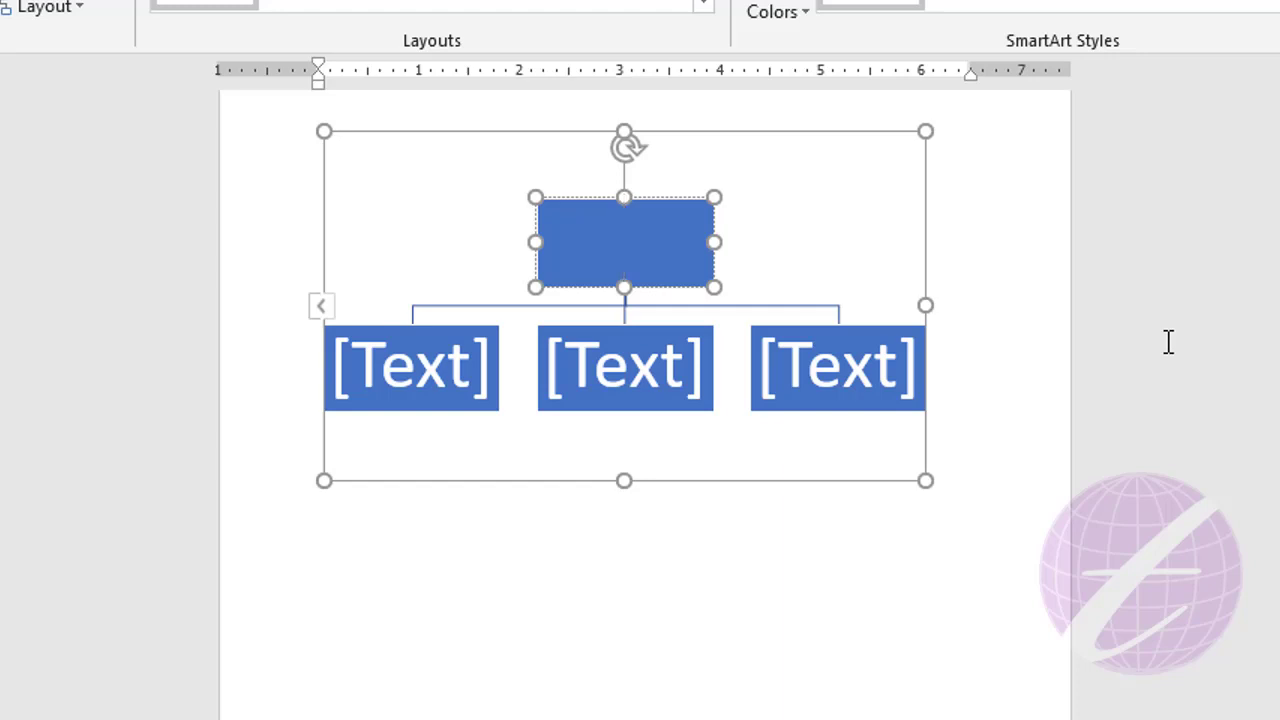
{"action": "type", "text": "Chairman"}
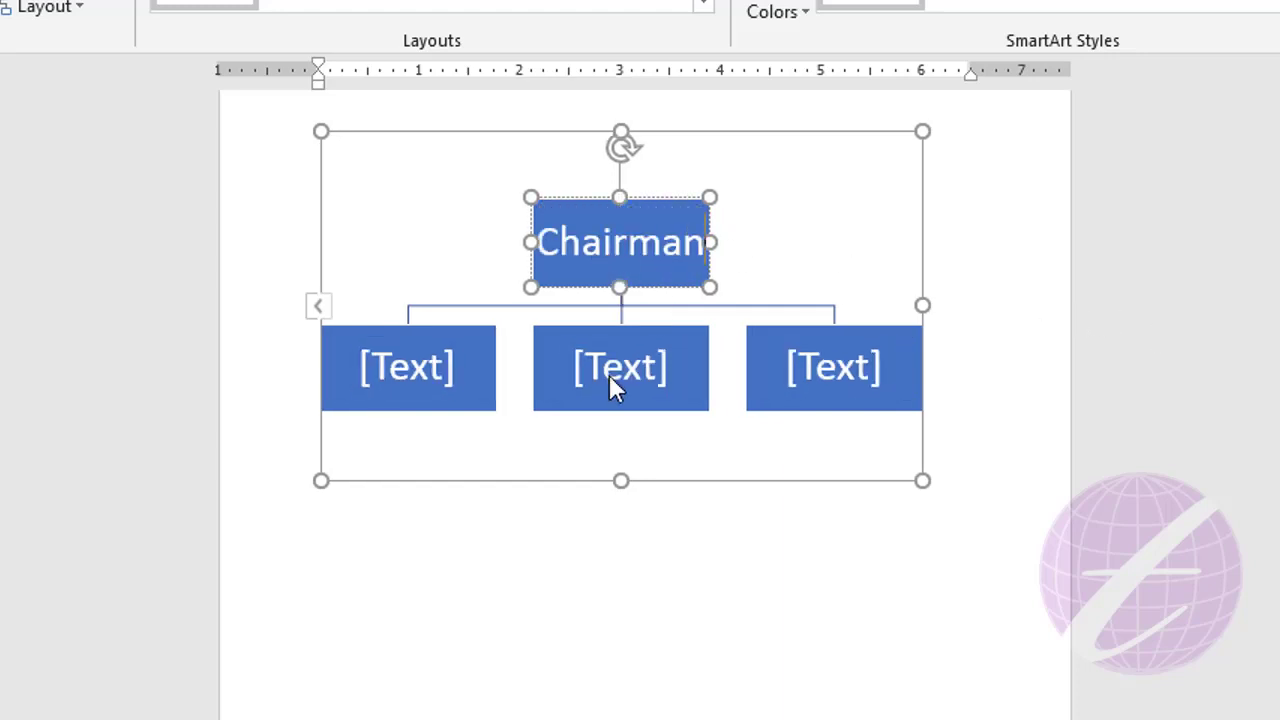
Delete the rightmost bottom box and label the remaining two MD and DMD
{"action": "left_click", "coordinate": [818, 362]}
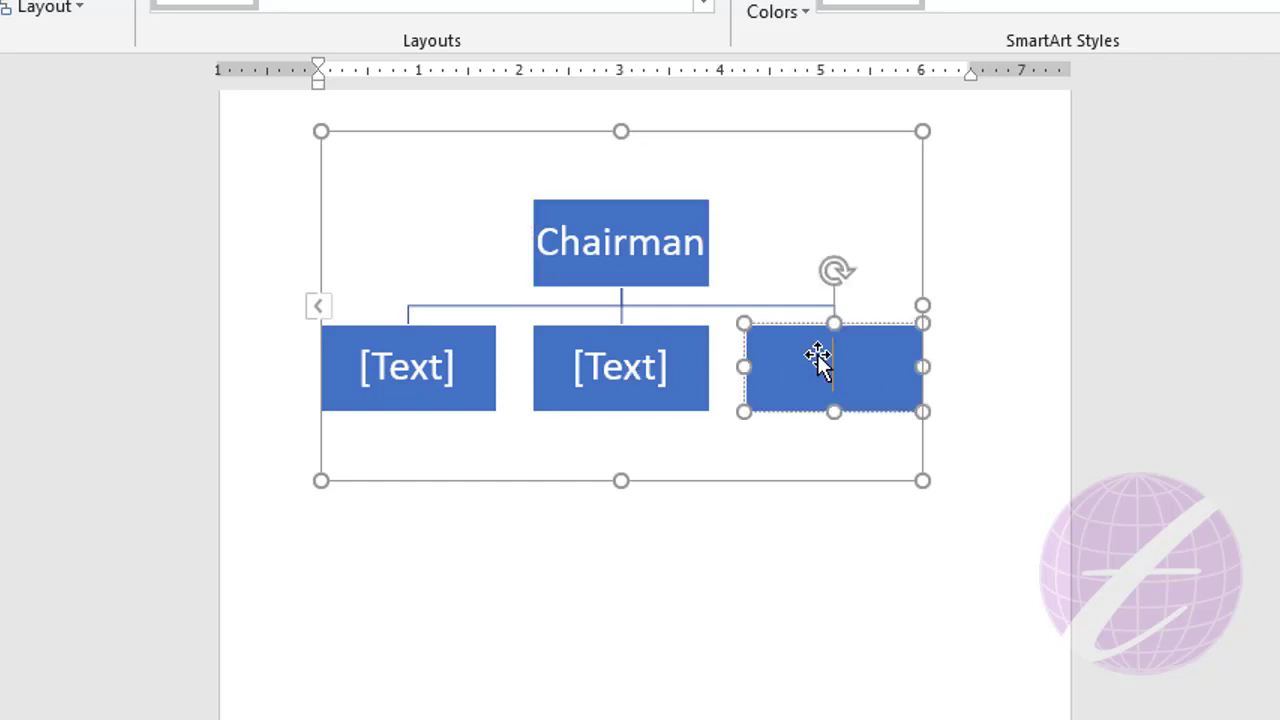
{"action": "left_click", "coordinate": [810, 335]}
{"action": "key", "text": "Delete"}
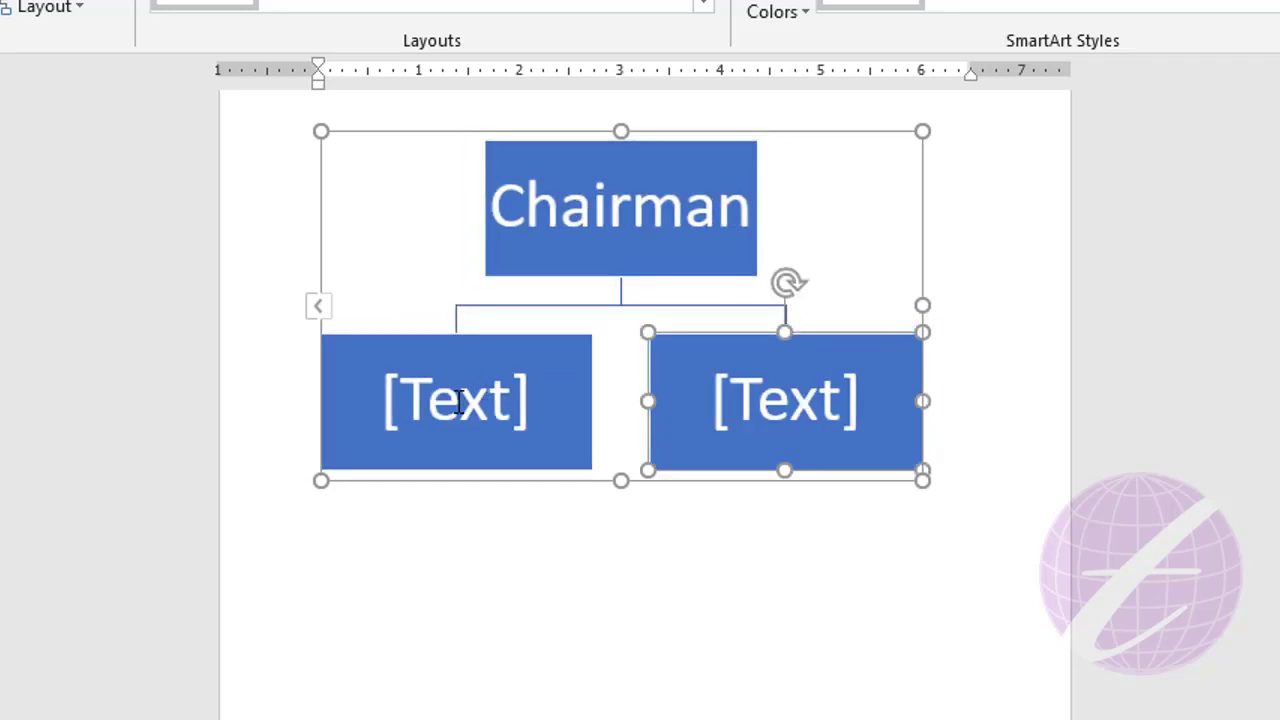
{"action": "left_click", "coordinate": [475, 405]}
{"action": "type", "text": "MD"}
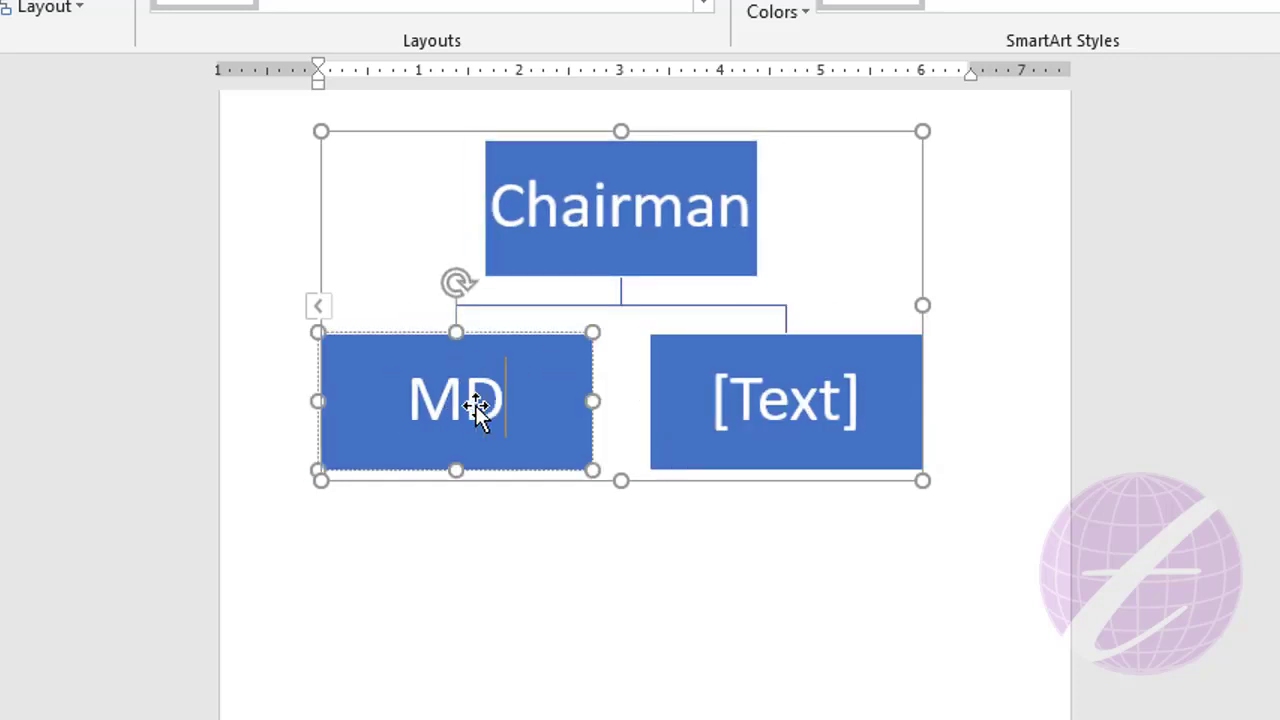
{"action": "left_click", "coordinate": [804, 402]}
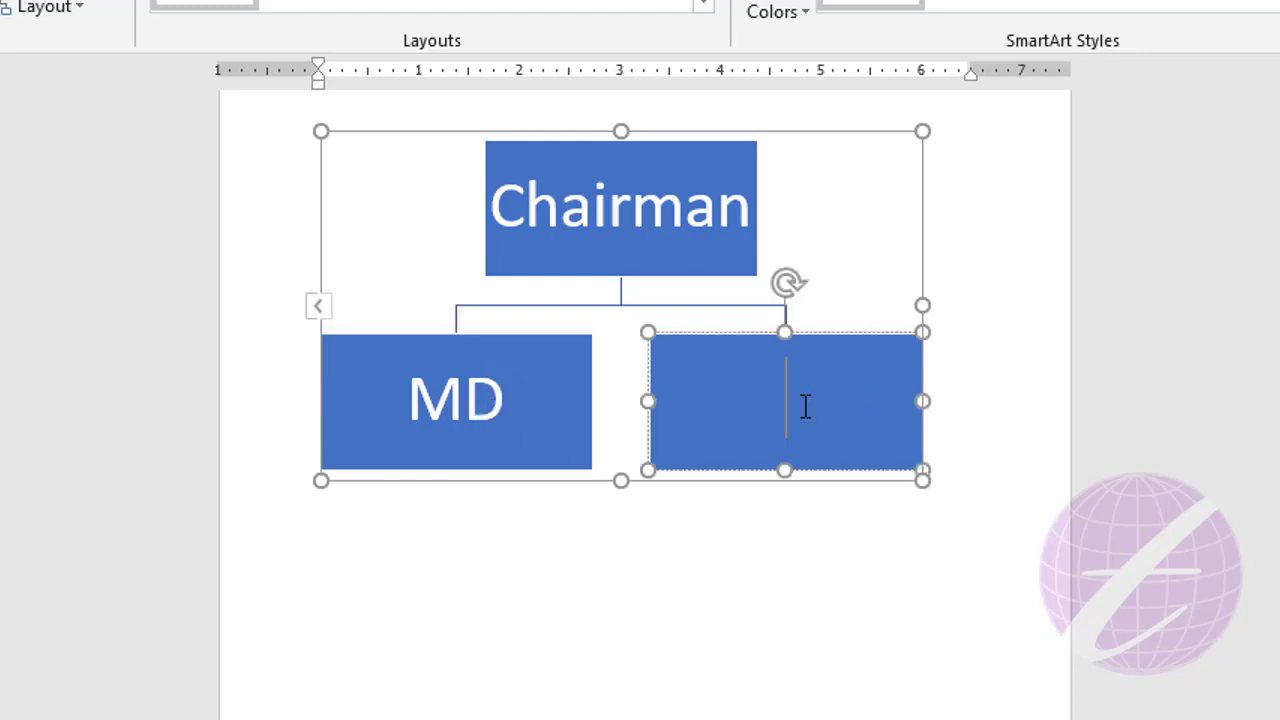
{"action": "type", "text": "DMD"}
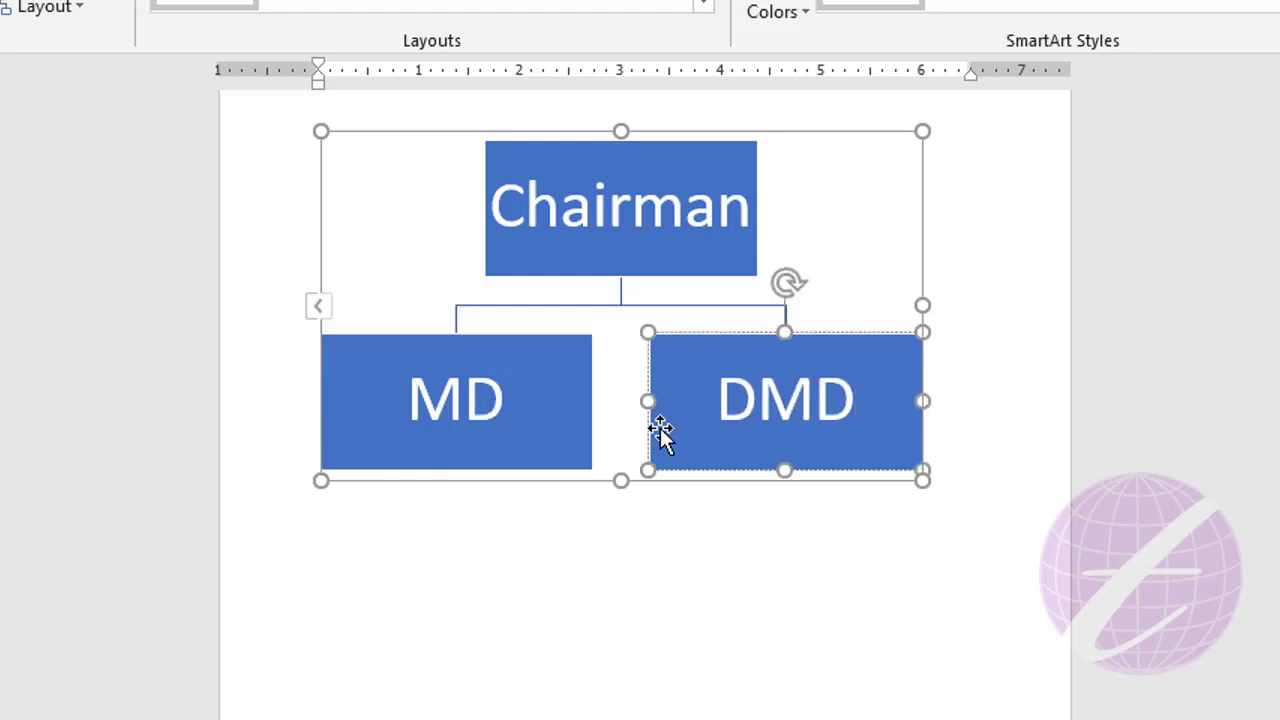
{"action": "left_click", "coordinate": [497, 403]}
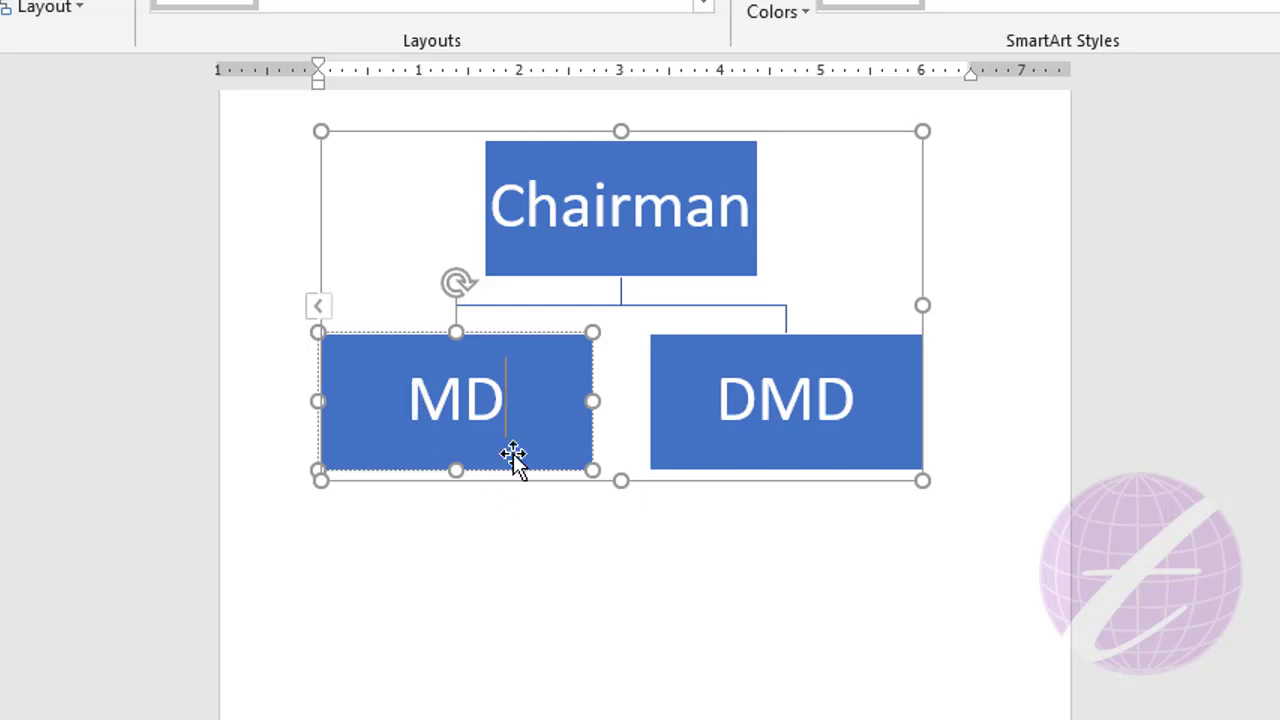
{"action": "scroll", "coordinate": [618, 452], "scroll_direction": "up", "scroll_amount": 2}
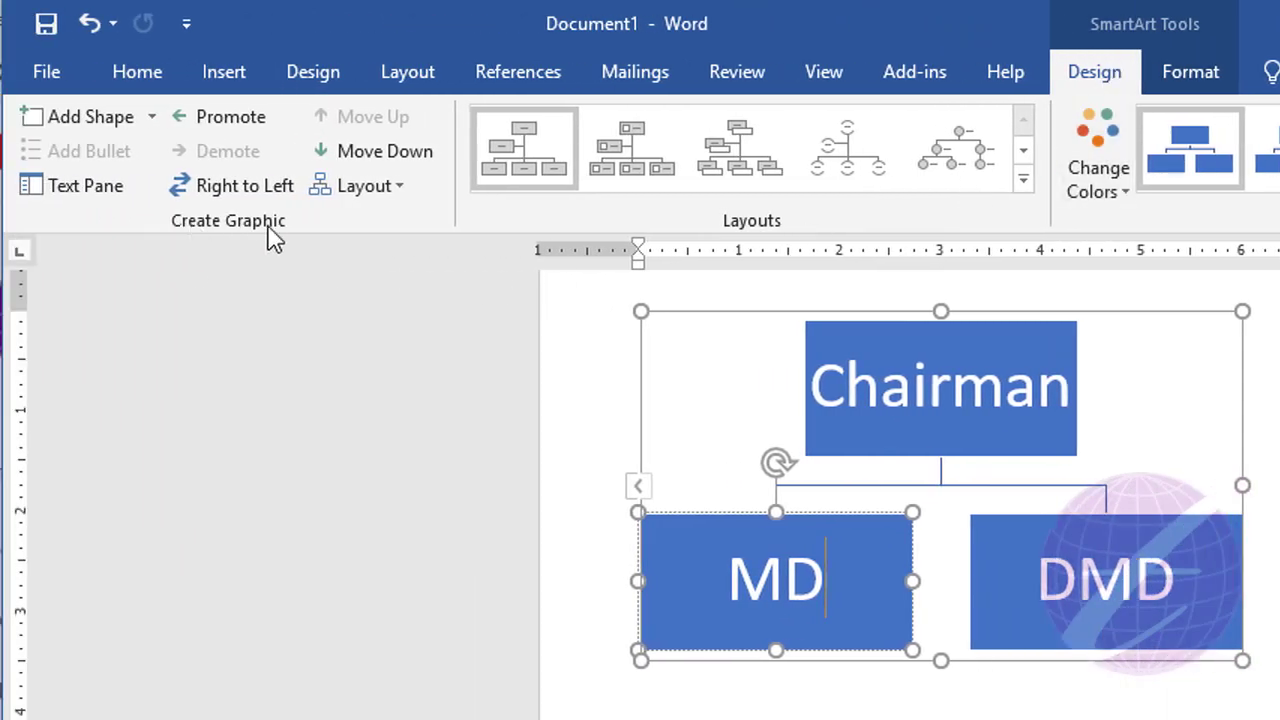
{"action": "left_click", "coordinate": [79, 123]}
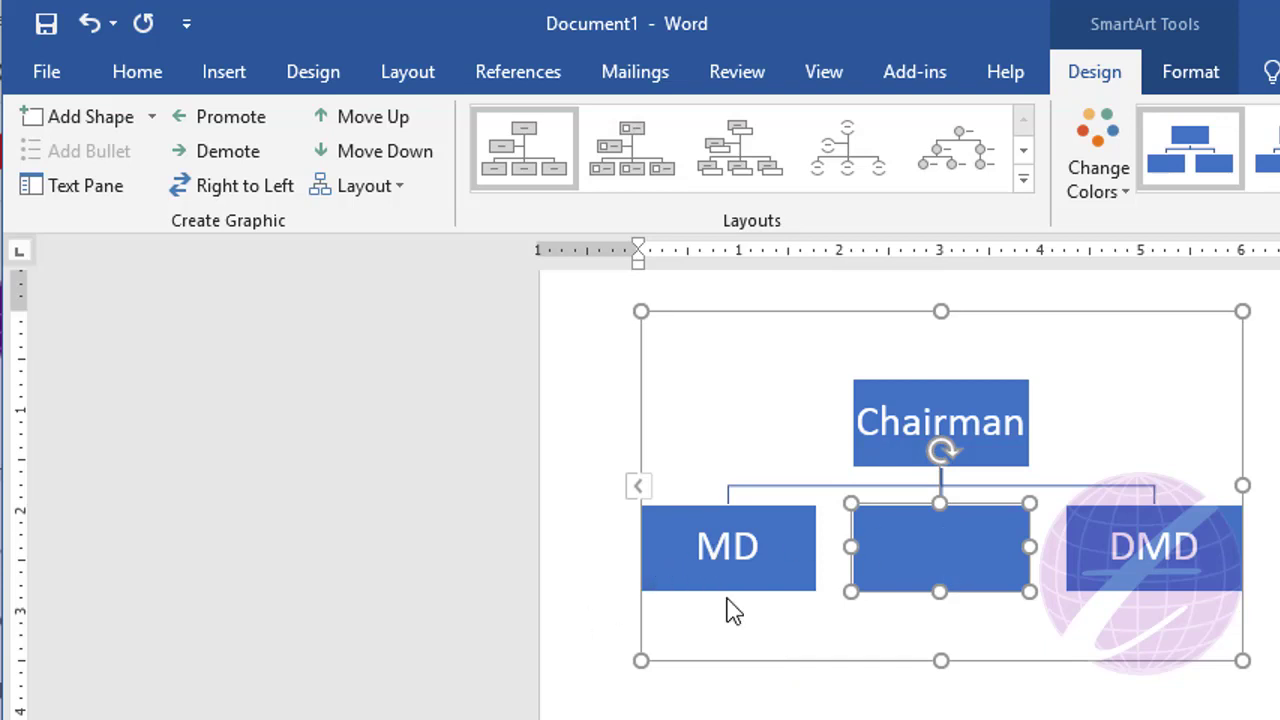
{"action": "key", "text": "Delete"}
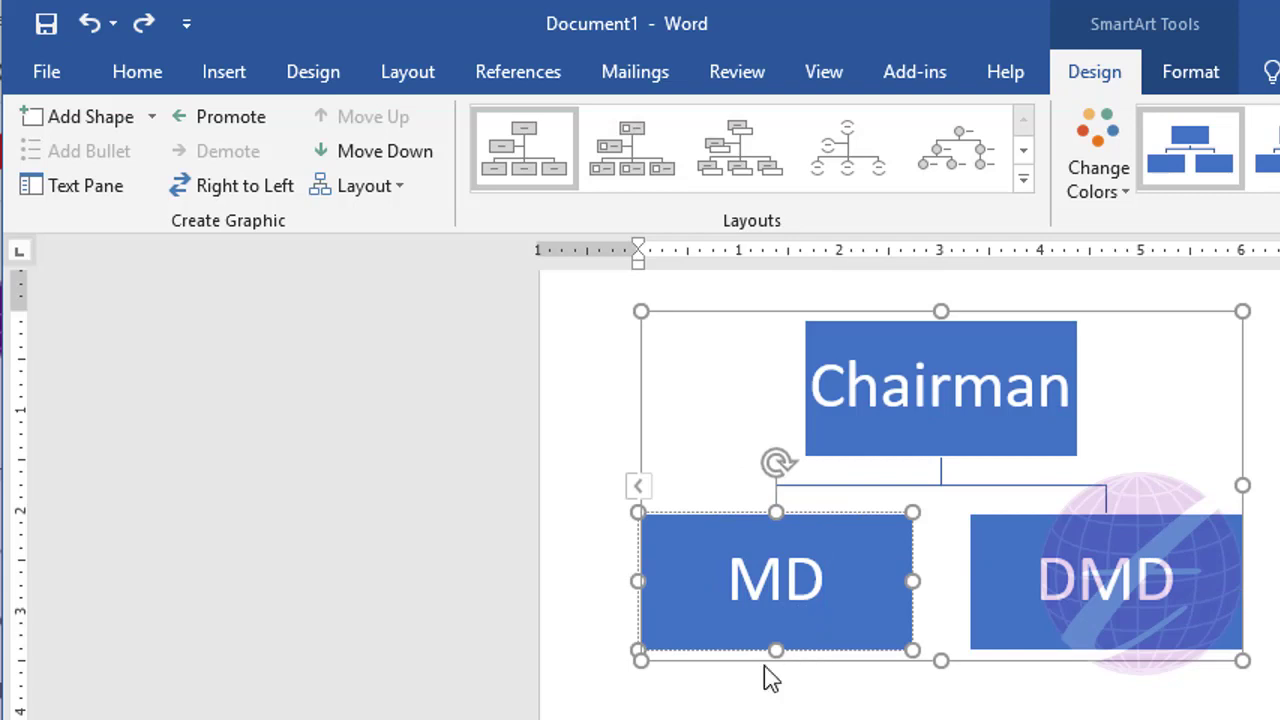
Add a subordinate box below MD and show the chart's Text Pane
{"action": "left_click", "coordinate": [153, 117]}
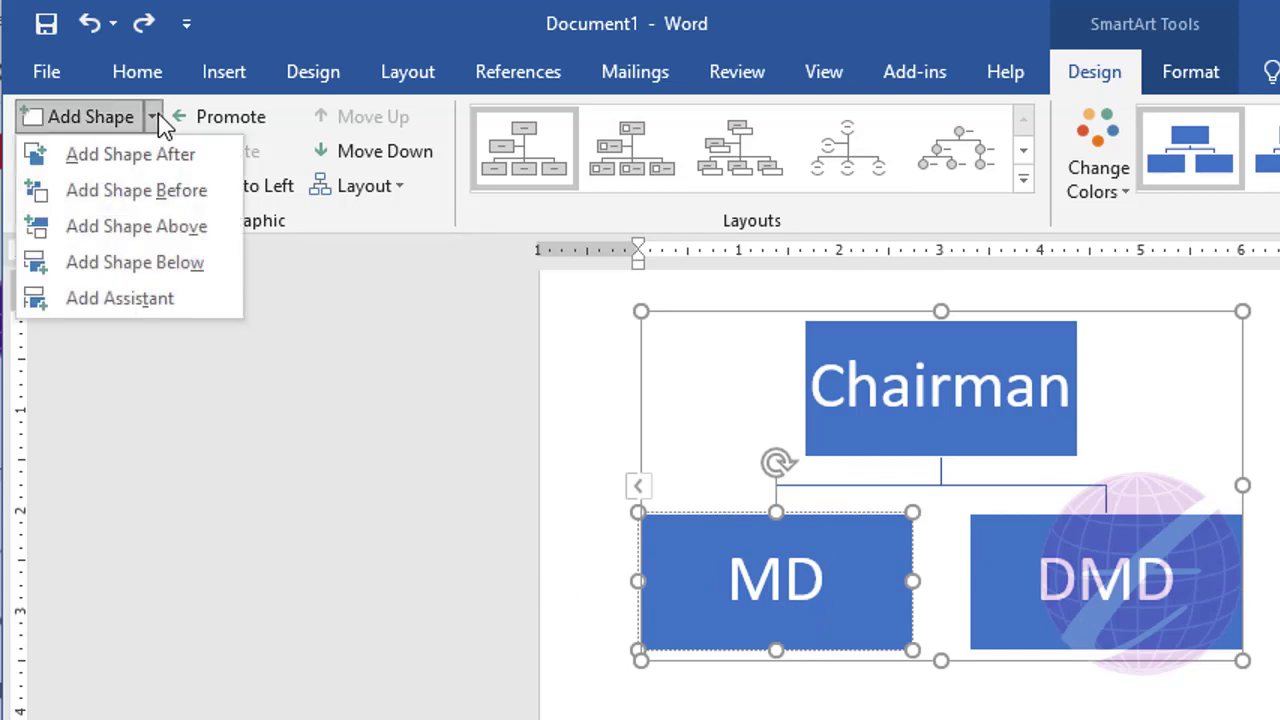
{"action": "left_click", "coordinate": [139, 300]}
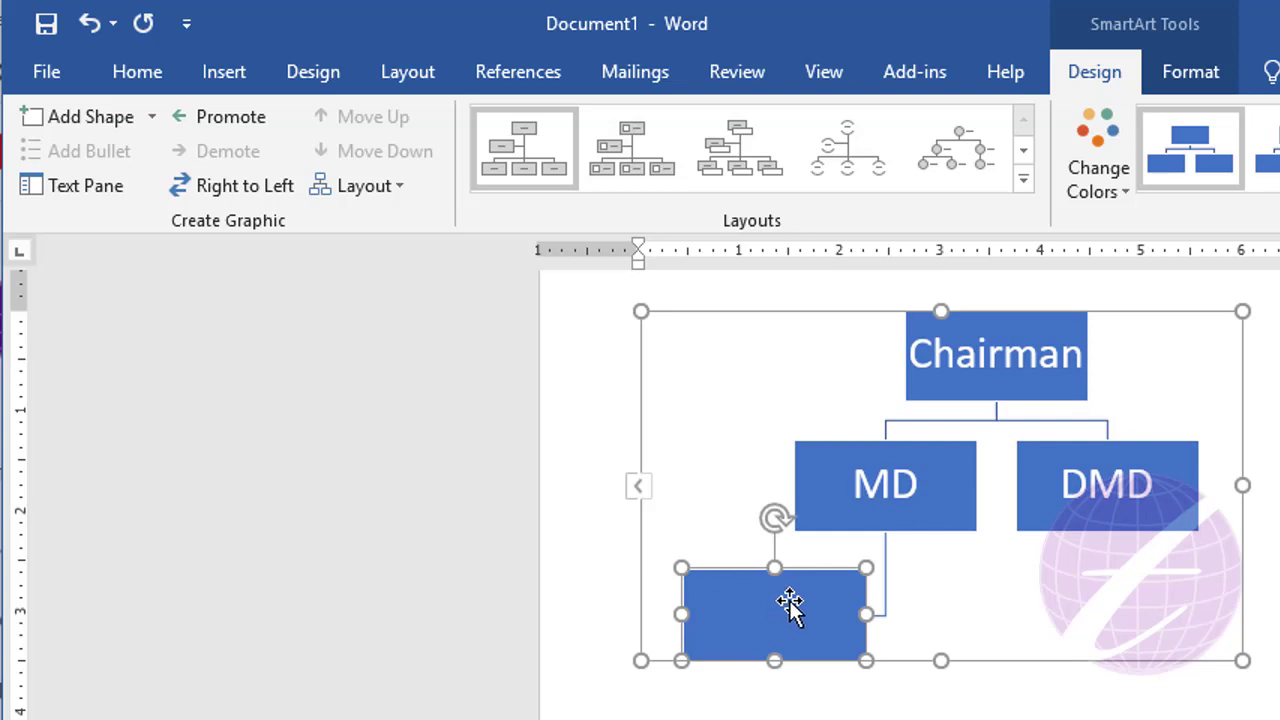
{"action": "left_click", "coordinate": [90, 192]}
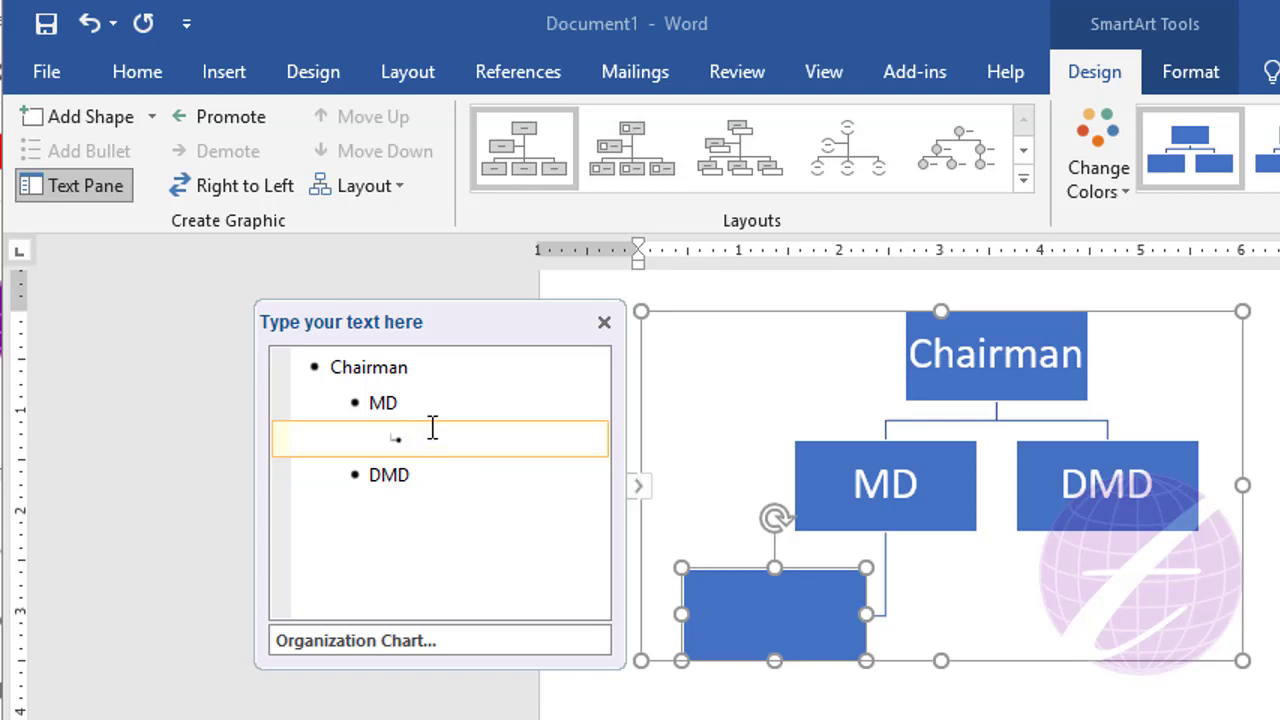
Label the new box under MD 'Manager1', undoing an extra empty box
{"action": "type", "text": "Manager"}
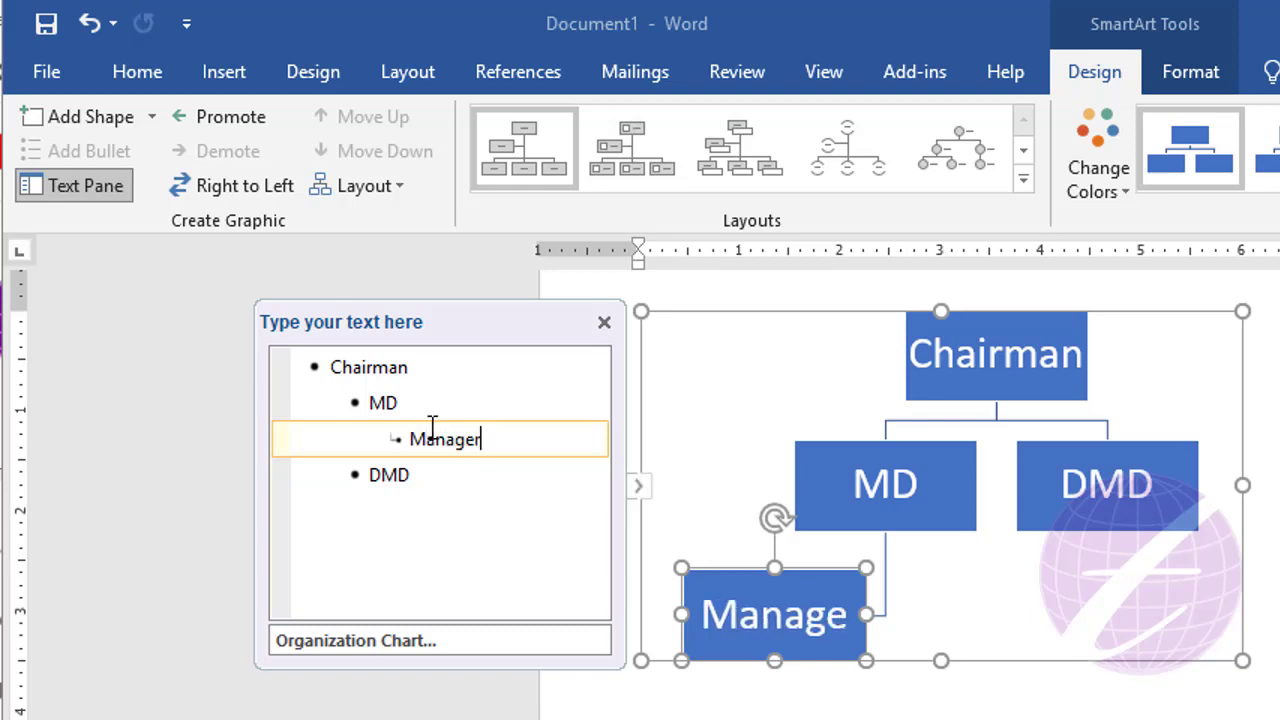
{"action": "type", "text": "1"}
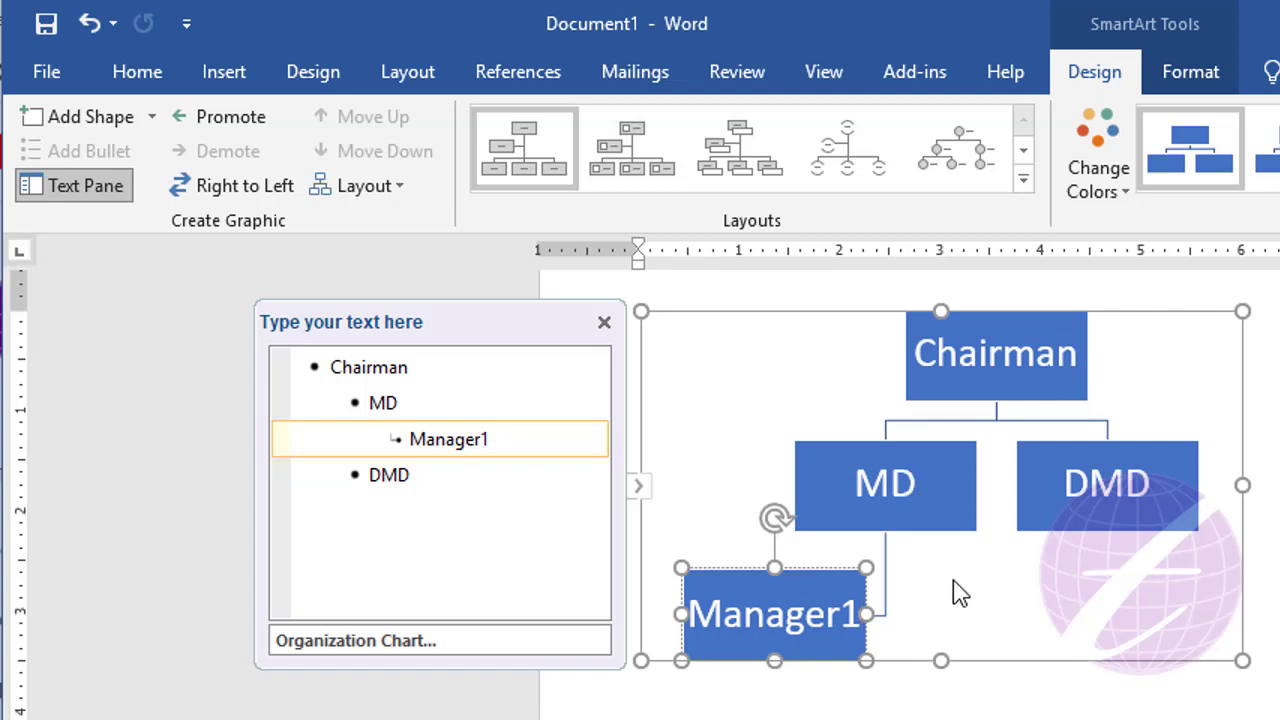
{"action": "left_click", "coordinate": [918, 494]}
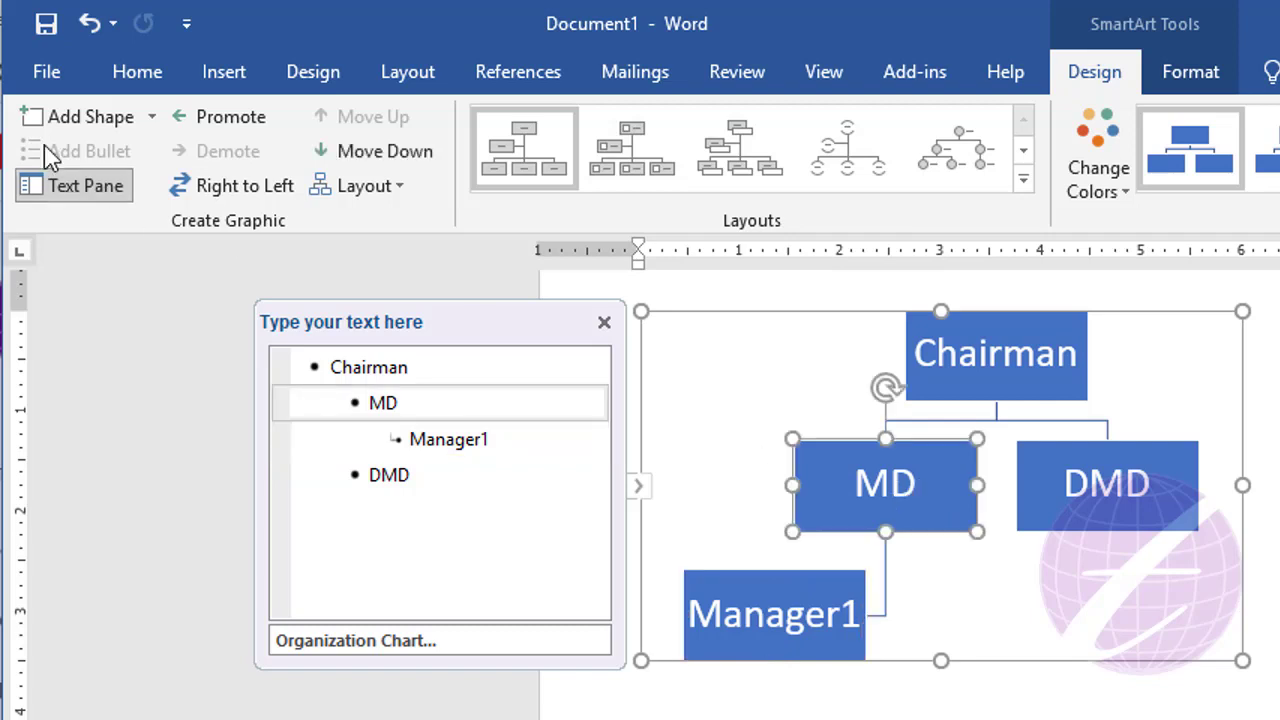
{"action": "left_click", "coordinate": [153, 117]}
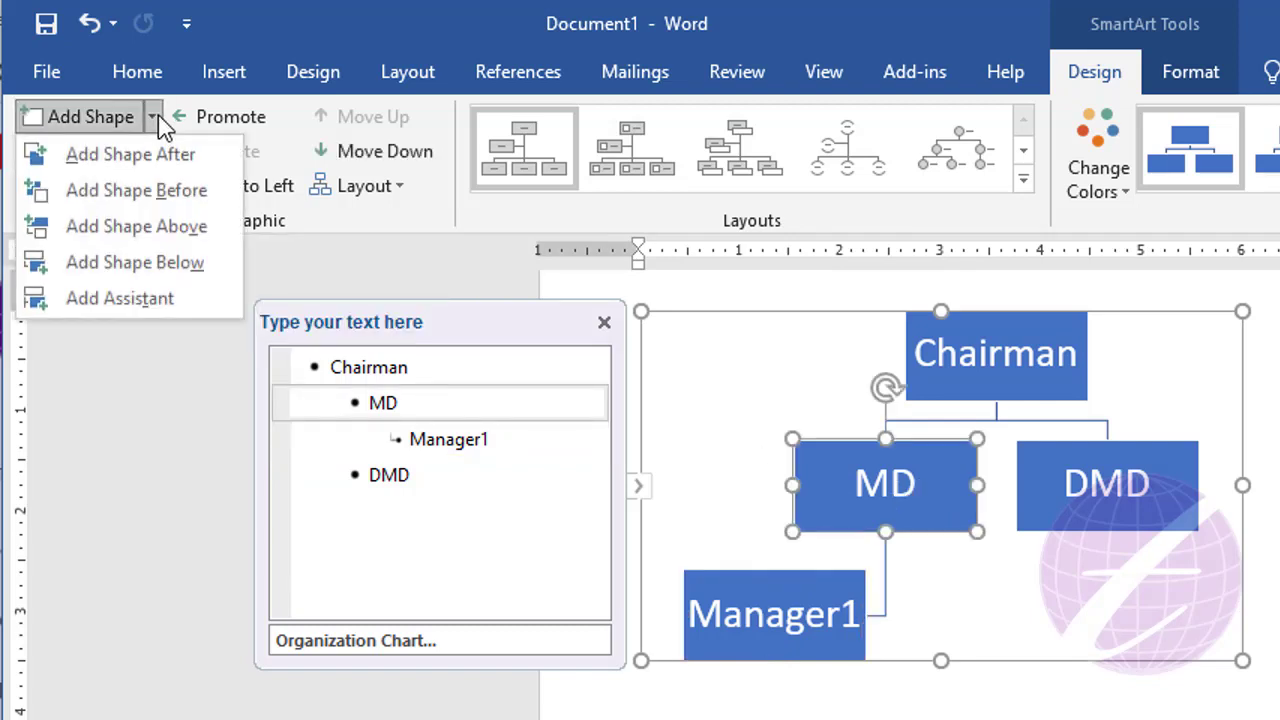
{"action": "left_click", "coordinate": [165, 314]}
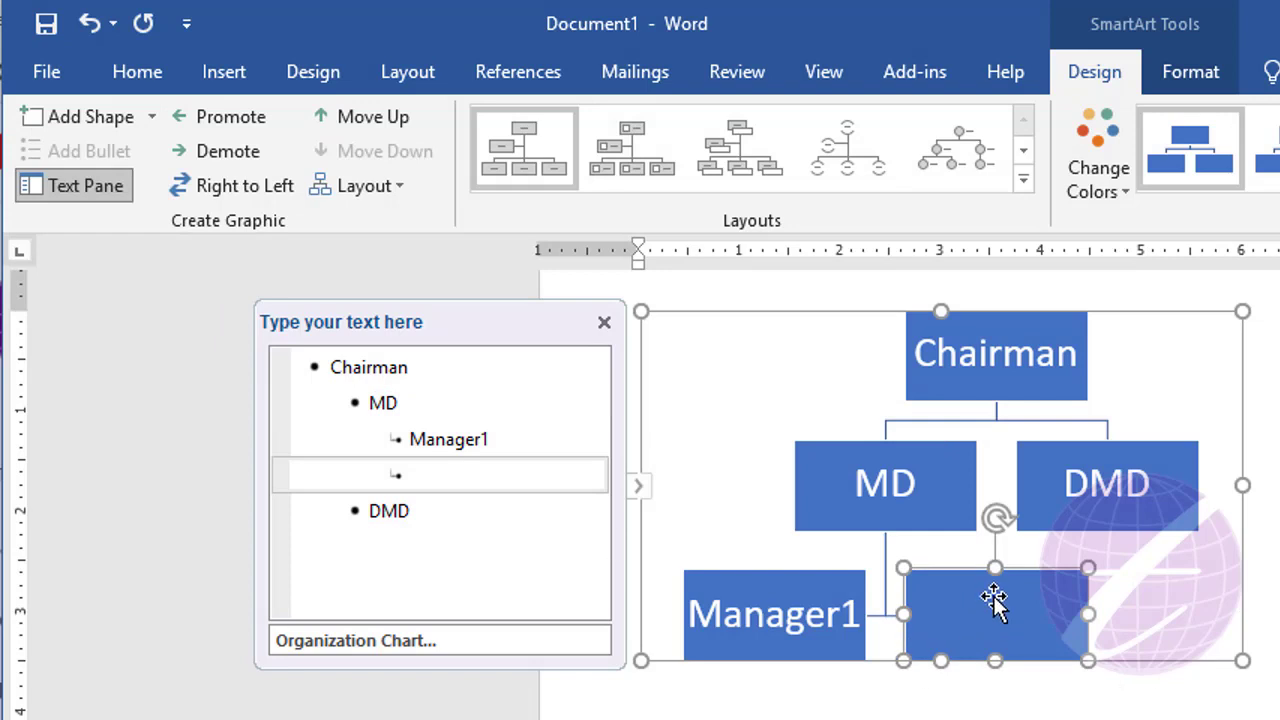
{"action": "key", "text": "ctrl+z"}
Add a box after Manager1 and label it Manager2
{"action": "left_click", "coordinate": [800, 608]}
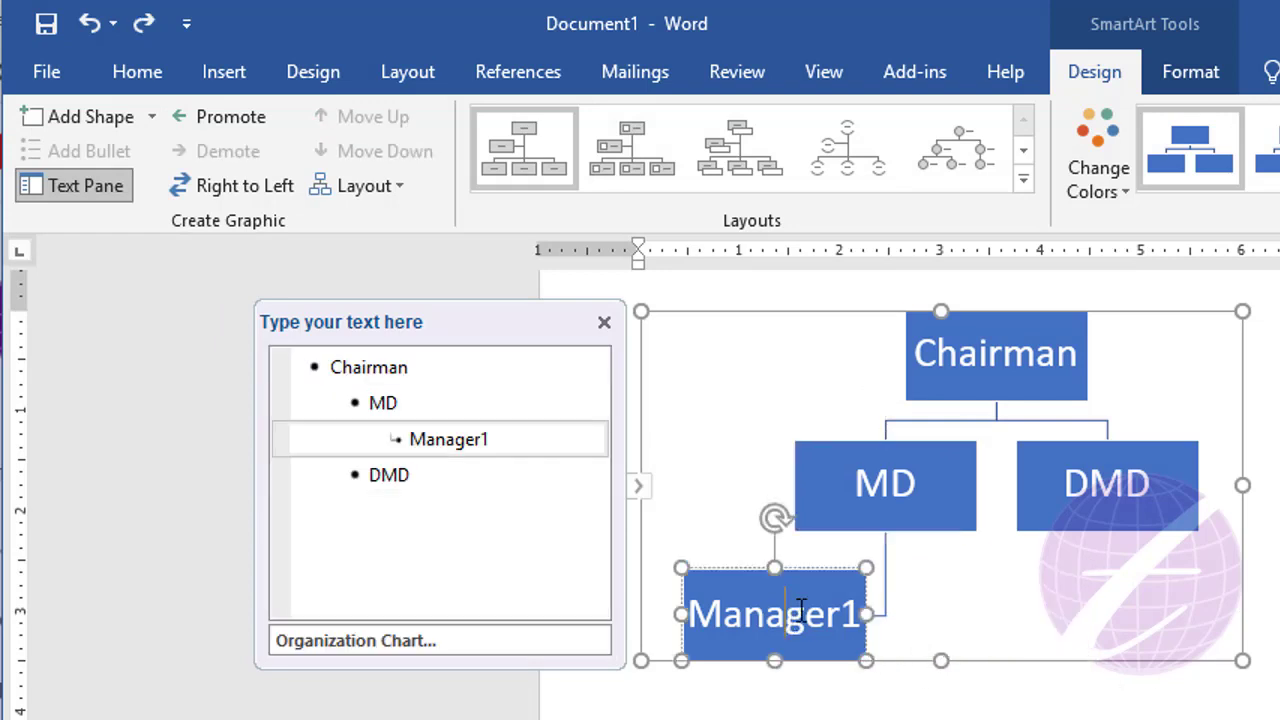
{"action": "left_click", "coordinate": [153, 117]}
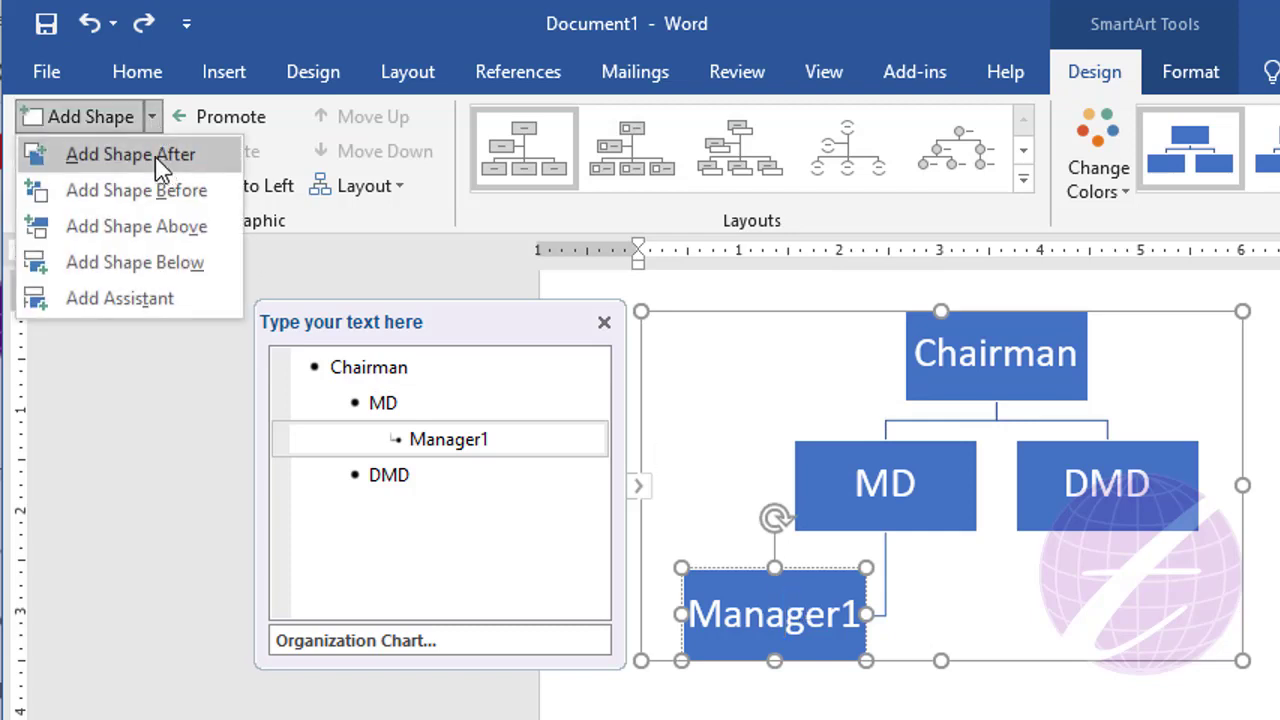
{"action": "left_click", "coordinate": [156, 160]}
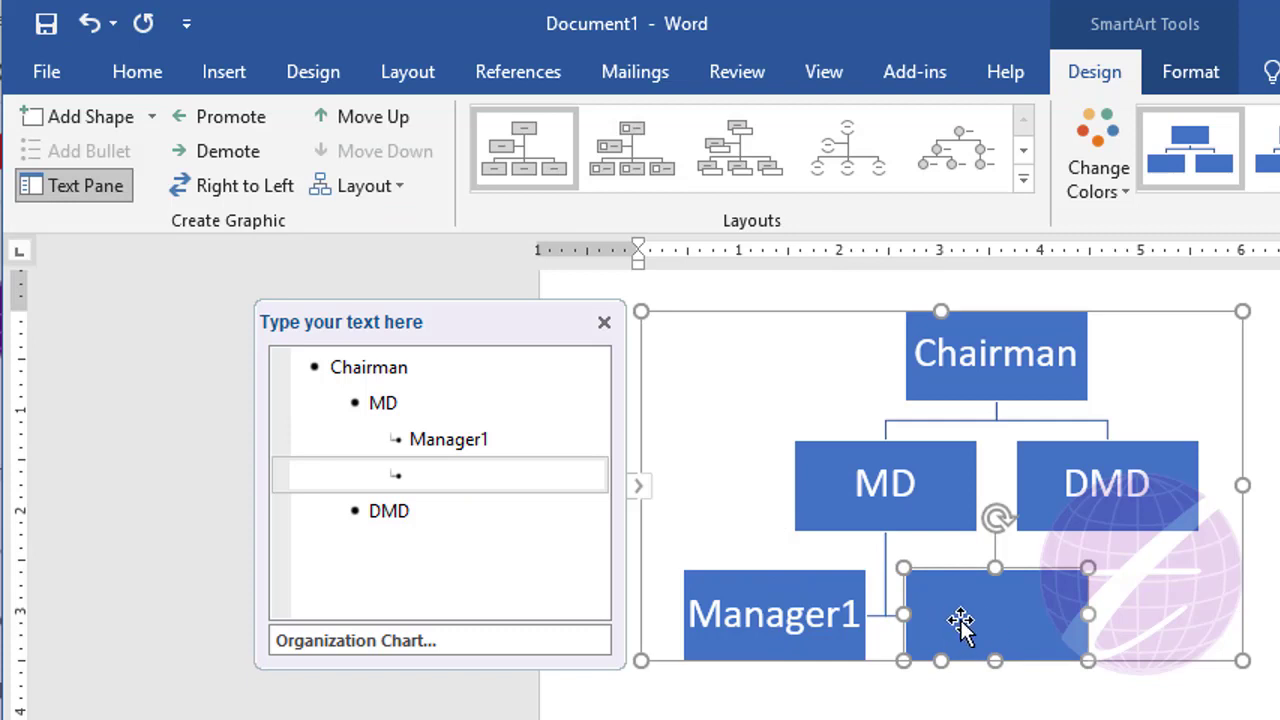
{"action": "left_click", "coordinate": [475, 472]}
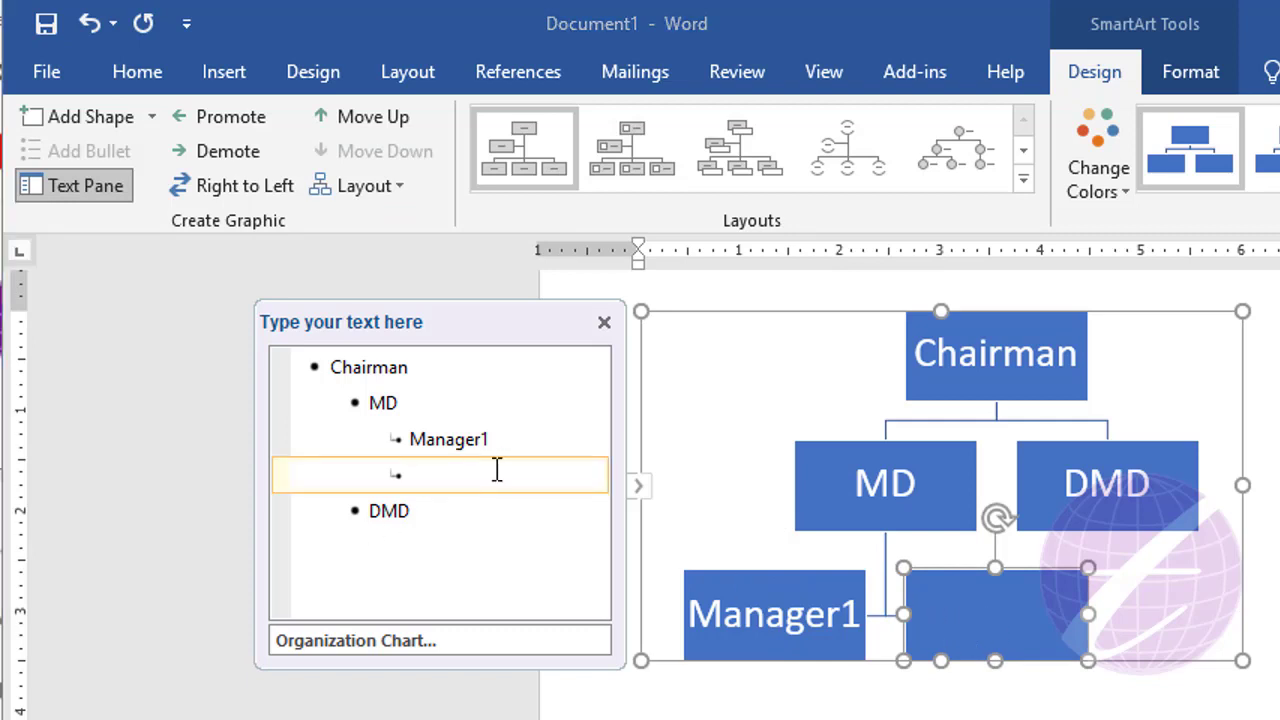
{"action": "type", "text": "Manager1"}
{"action": "key", "text": "BackSpace"}
{"action": "type", "text": "2"}
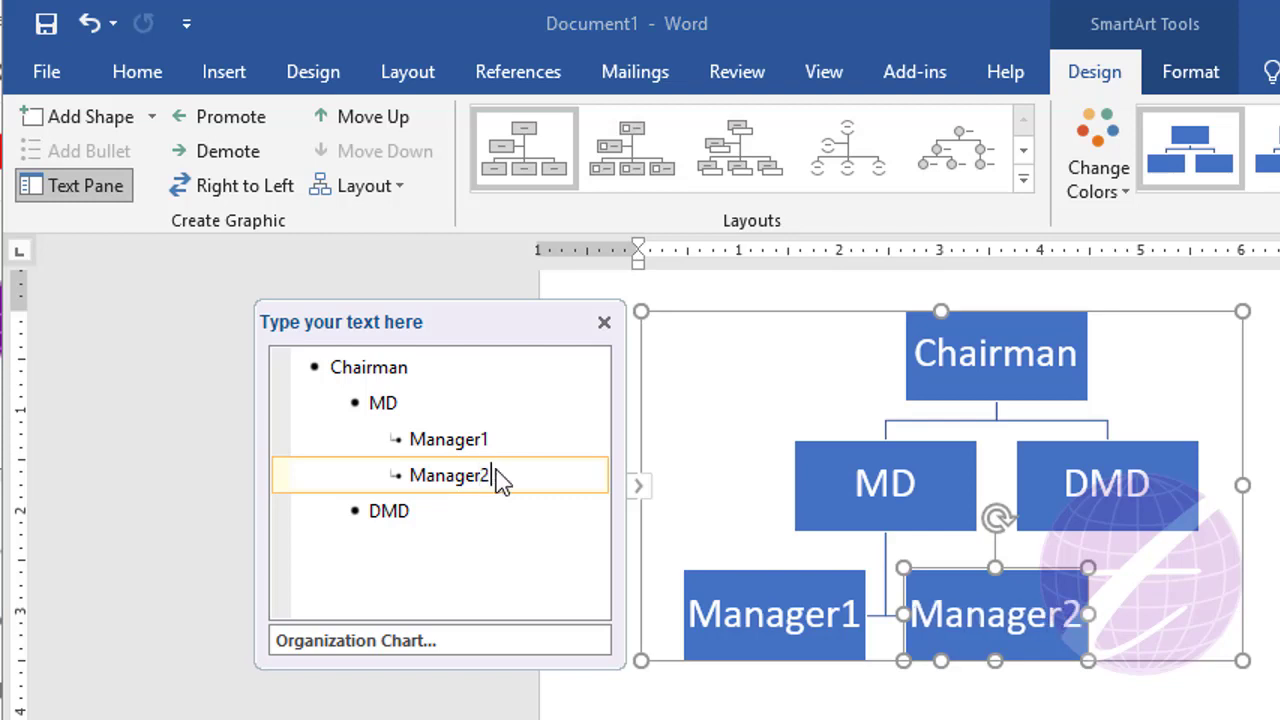
Add a new box beneath DMD, undoing an unwanted first attempt
{"action": "left_click", "coordinate": [1152, 482]}
{"action": "left_click", "coordinate": [153, 117]}
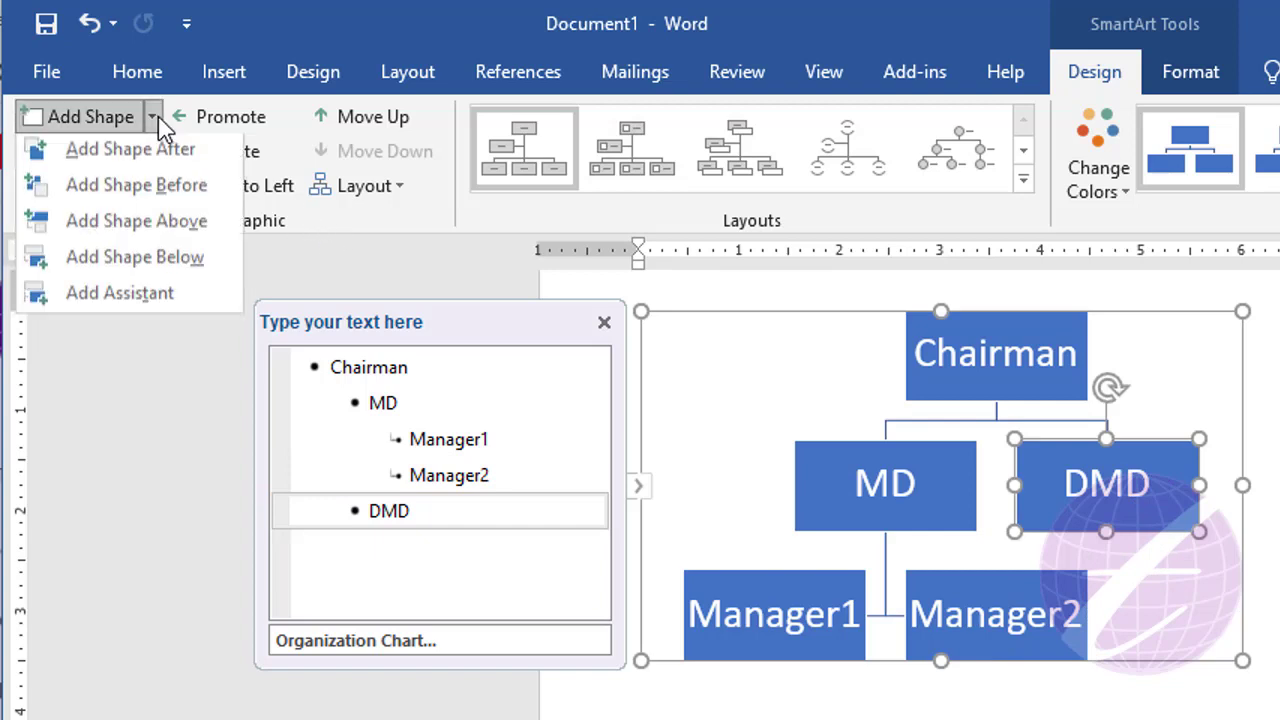
{"action": "left_click", "coordinate": [125, 296]}
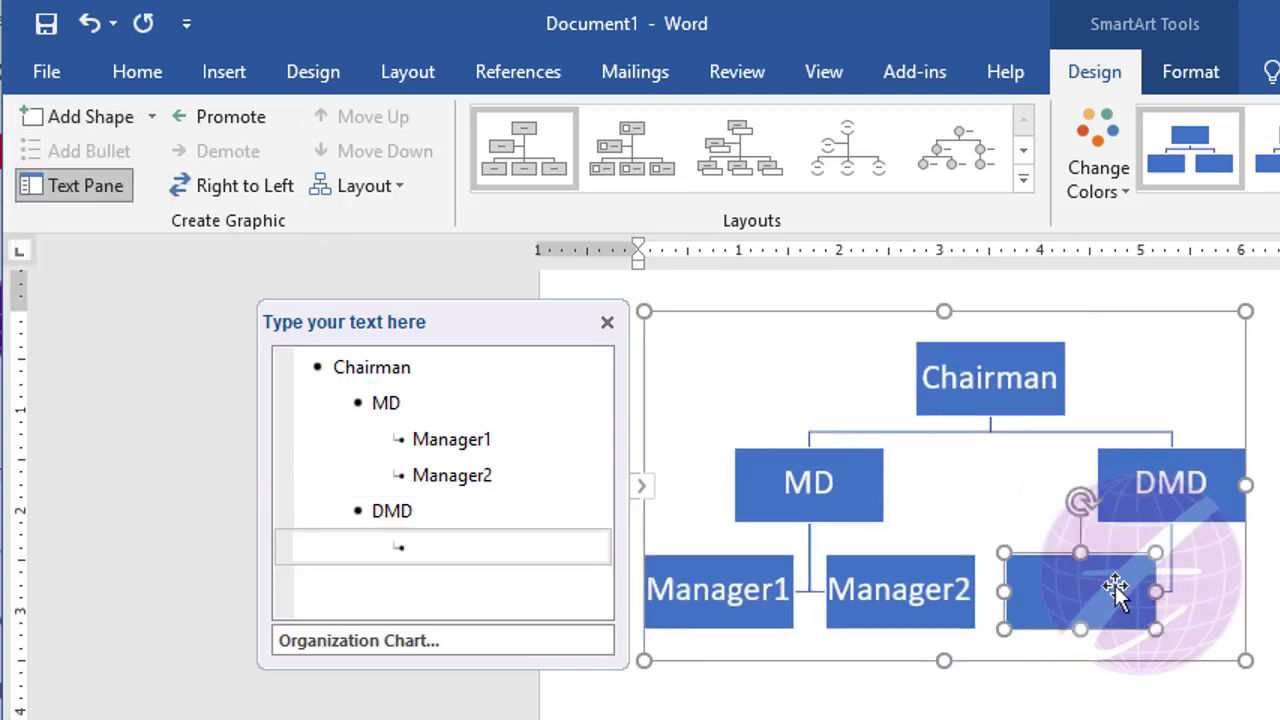
{"action": "key", "text": "ctrl+z"}
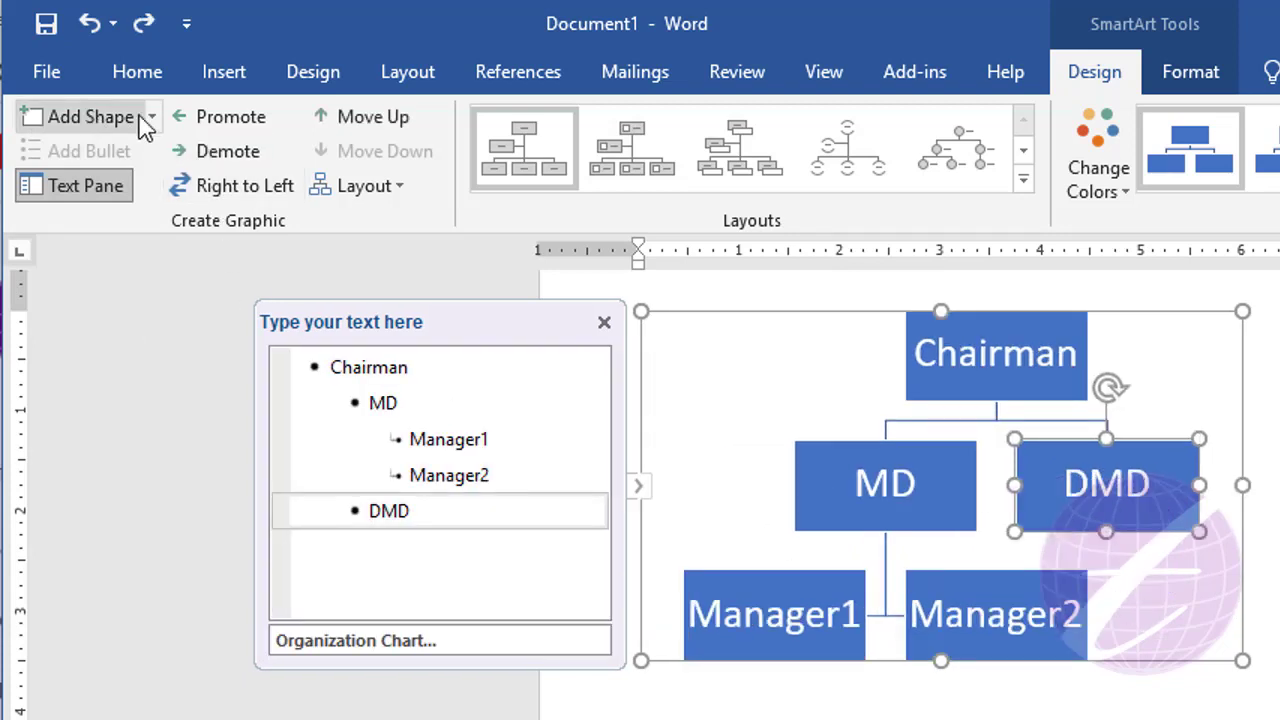
{"action": "left_click", "coordinate": [152, 117]}
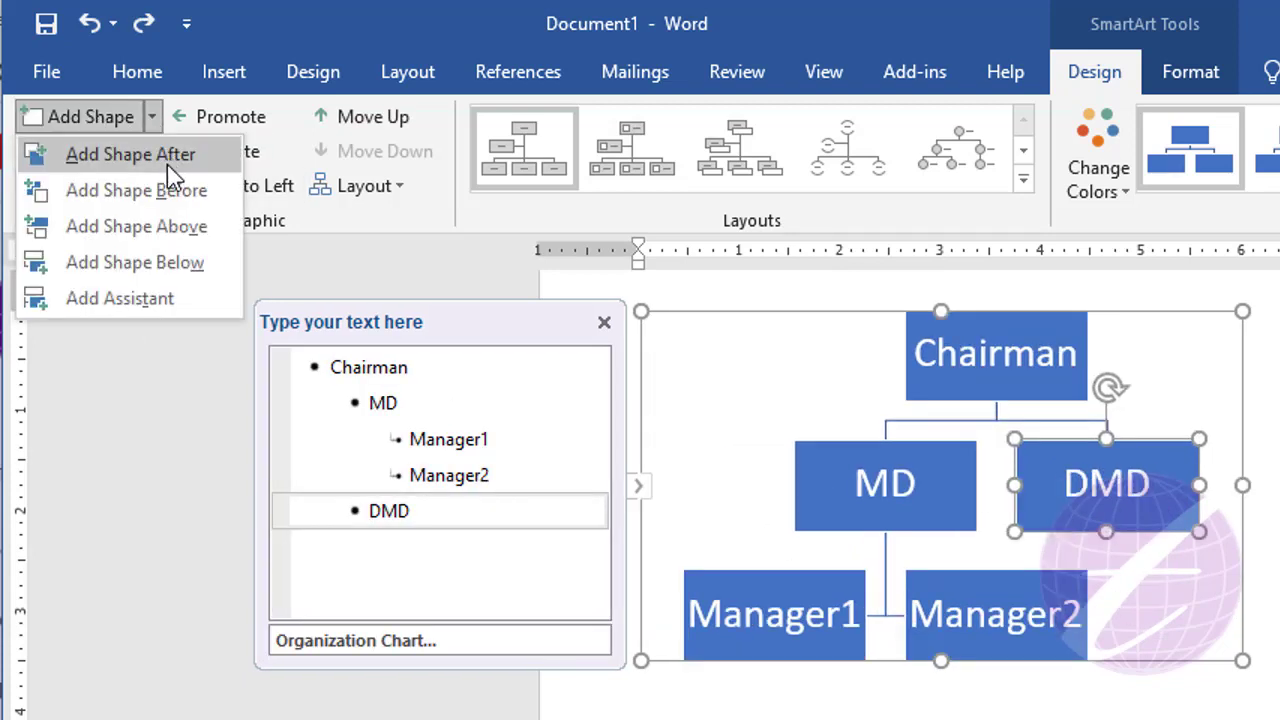
{"action": "left_click", "coordinate": [172, 277]}
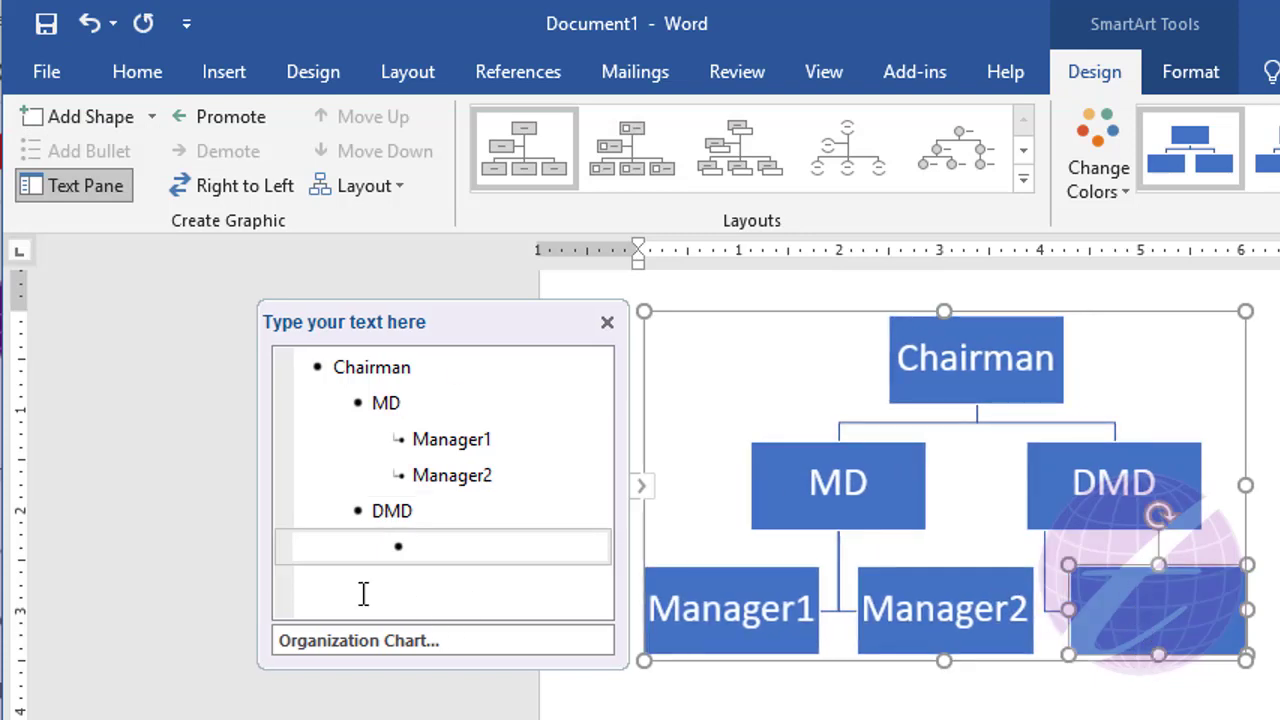
Label the new box under DMD 'Manager' in the Text Pane
{"action": "left_click", "coordinate": [500, 541]}
{"action": "type", "text": "Manager1"}
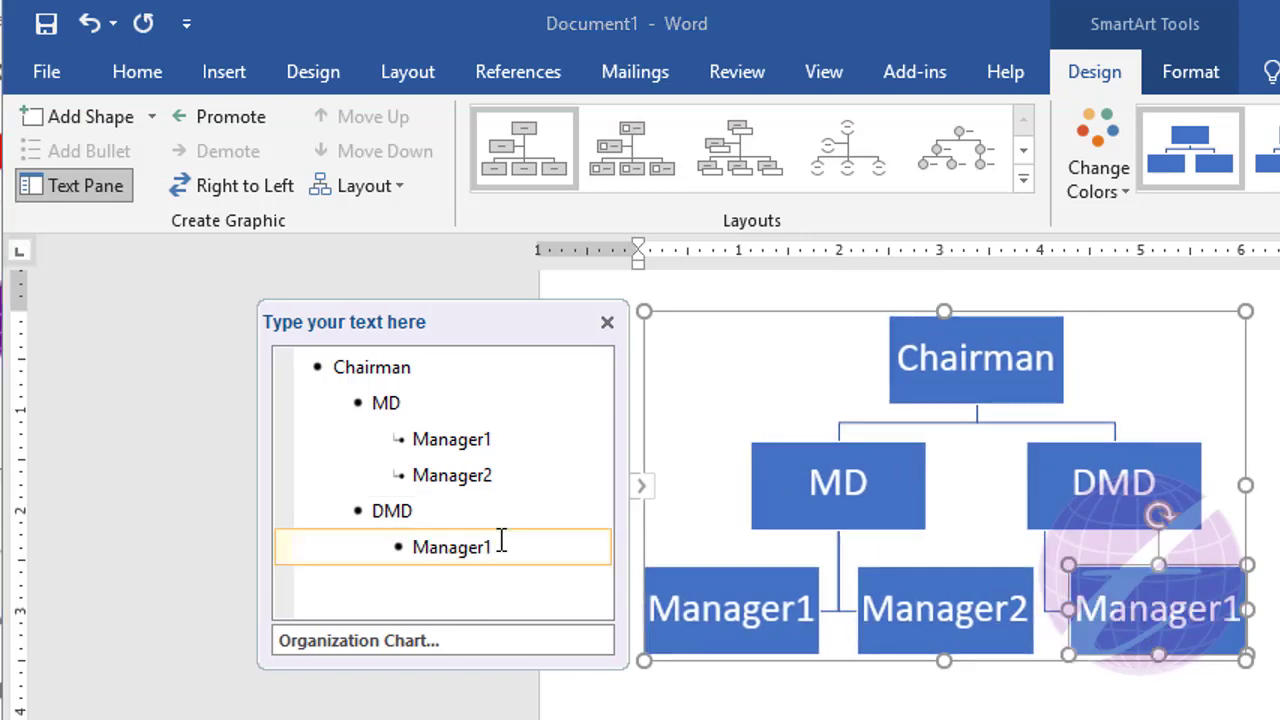
{"action": "key", "text": "BackSpace"}
{"action": "type", "text": "1"}
{"action": "key", "text": "BackSpace"}
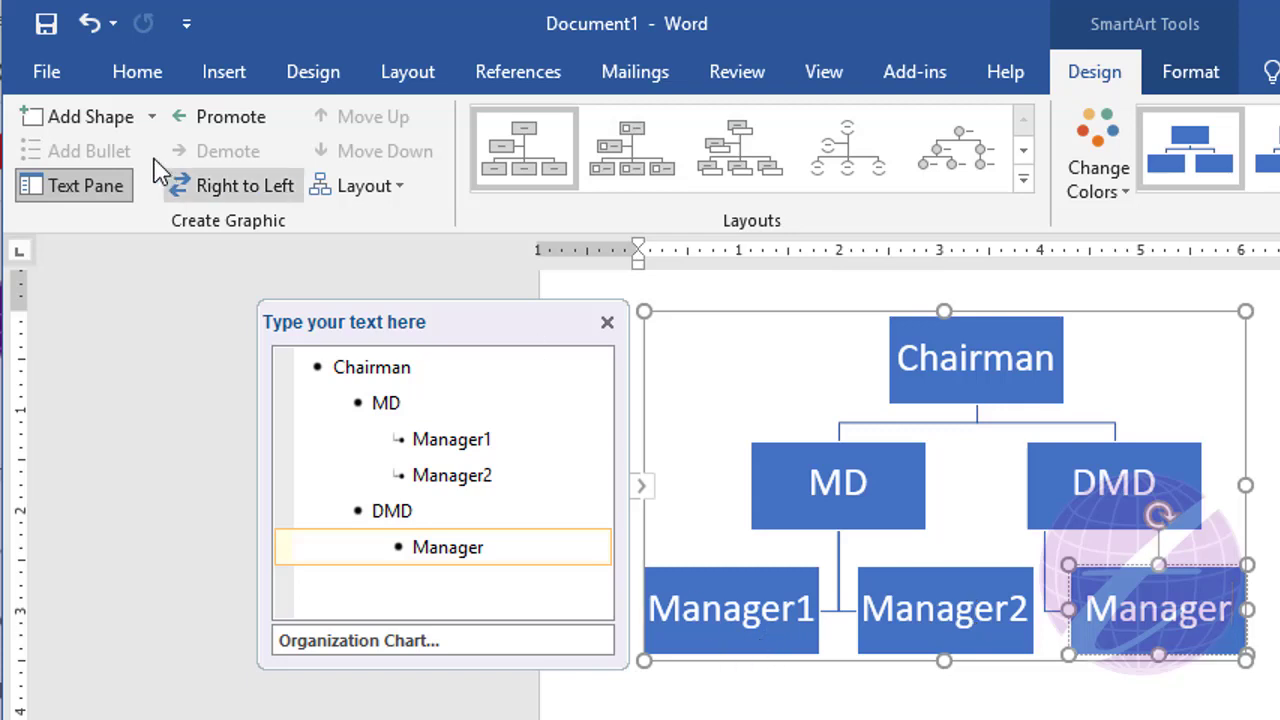
Try Promote/Demote and Move Up/Down on Manager2, leaving it under MD after Manager1
{"action": "left_click", "coordinate": [152, 117]}
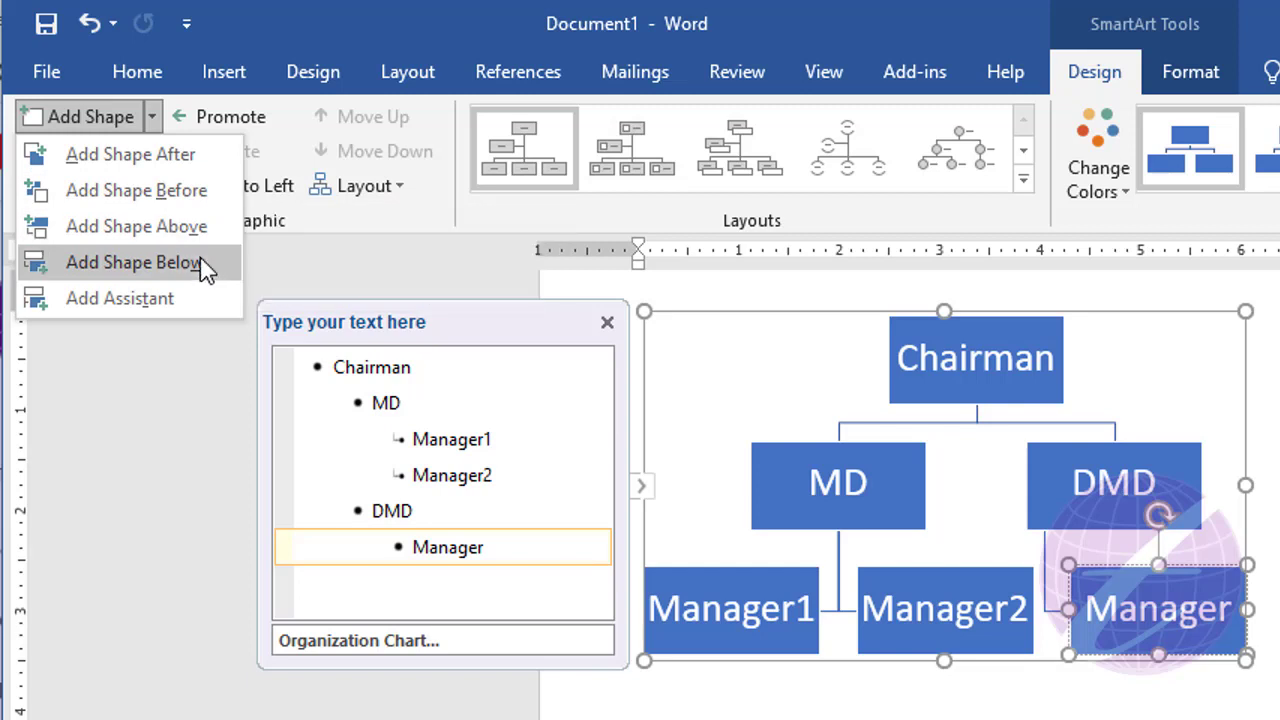
{"action": "left_click", "coordinate": [947, 590]}
{"action": "left_click", "coordinate": [950, 612]}
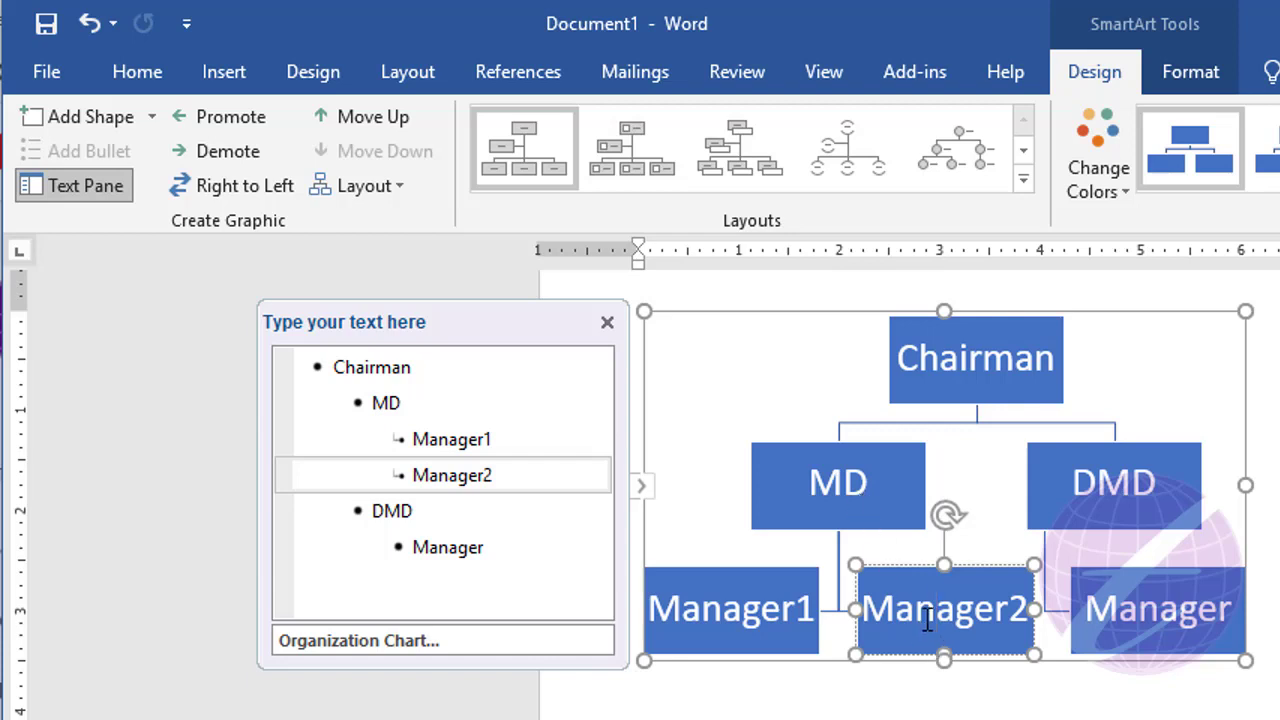
{"action": "left_click", "coordinate": [231, 118]}
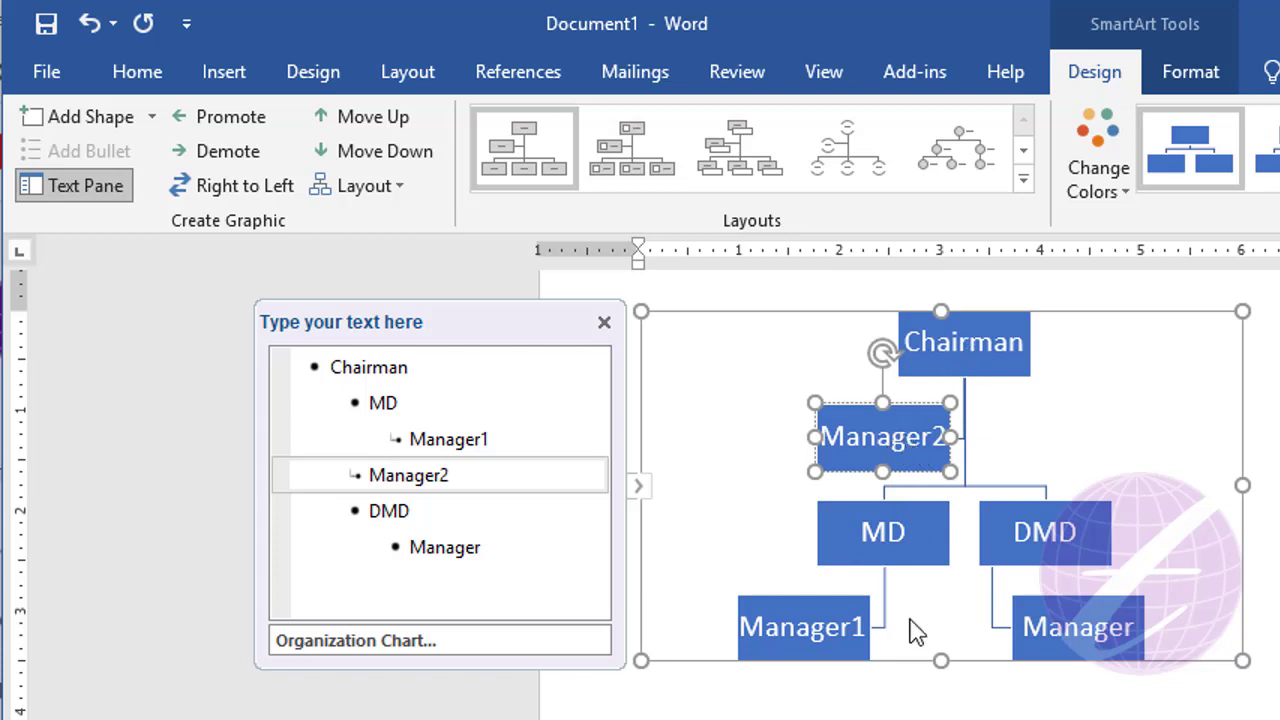
{"action": "left_click", "coordinate": [228, 151]}
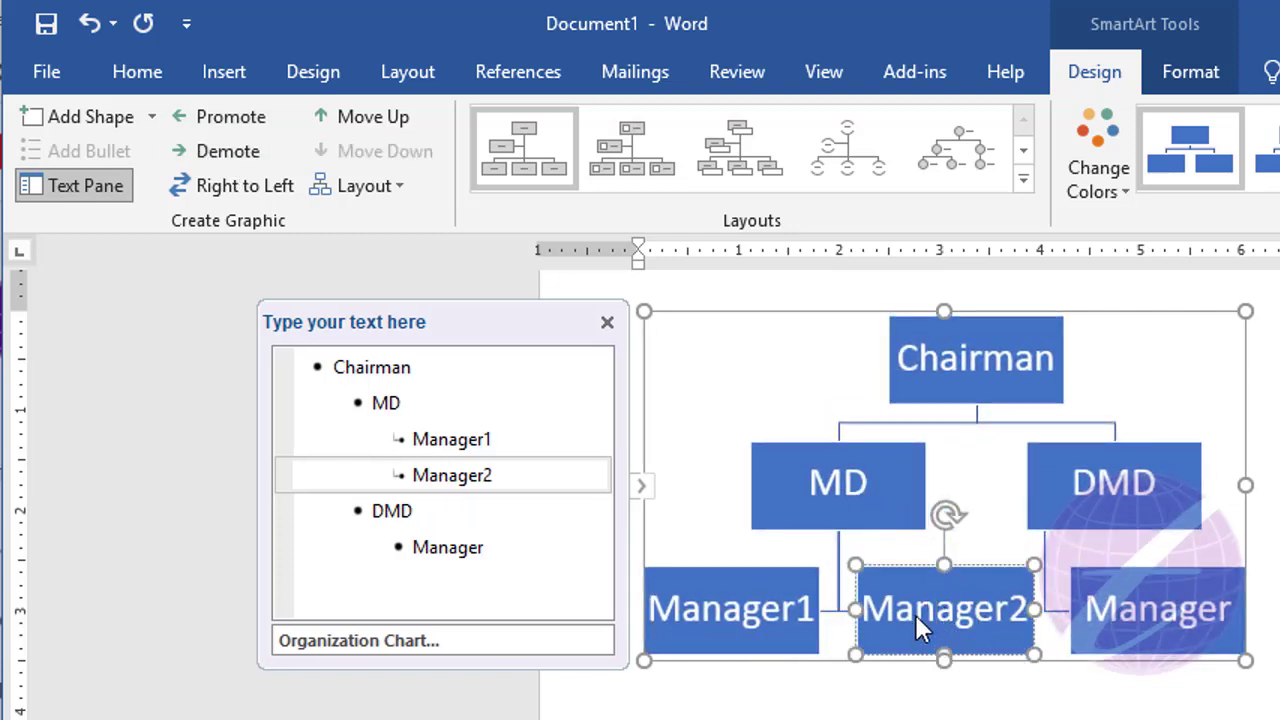
{"action": "left_click", "coordinate": [945, 615]}
{"action": "left_click", "coordinate": [388, 133]}
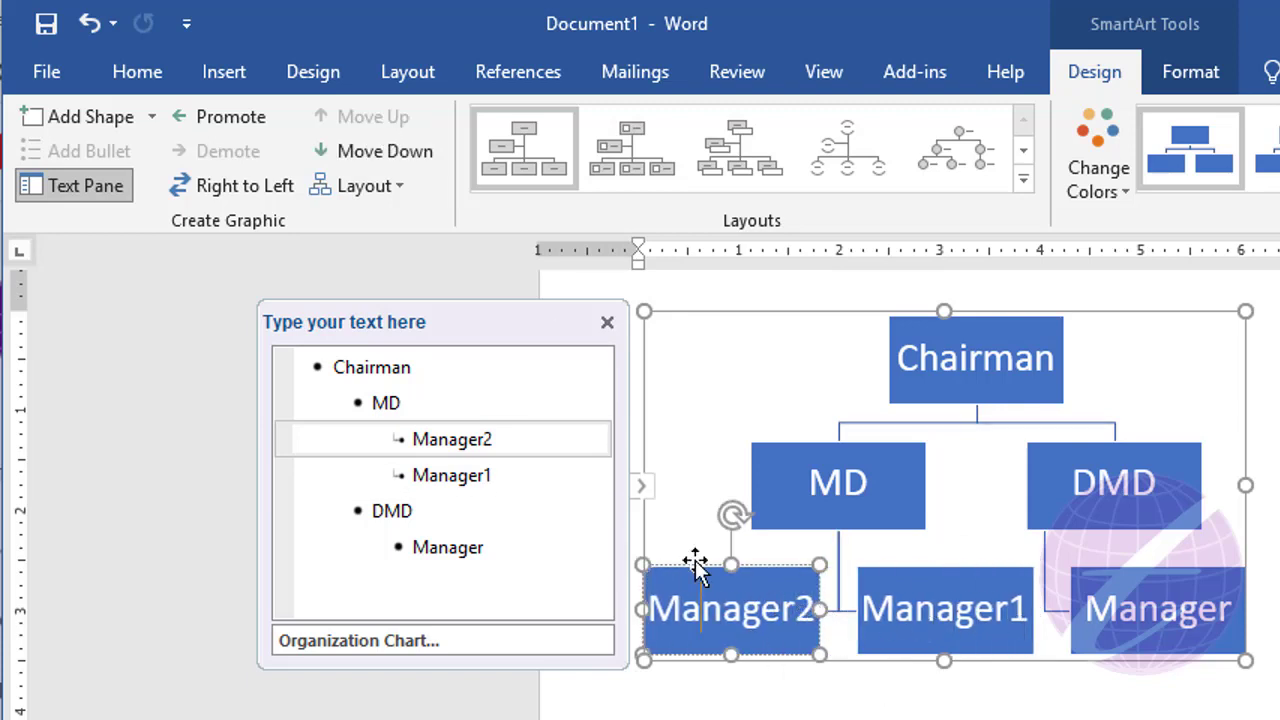
{"action": "left_click", "coordinate": [386, 158]}
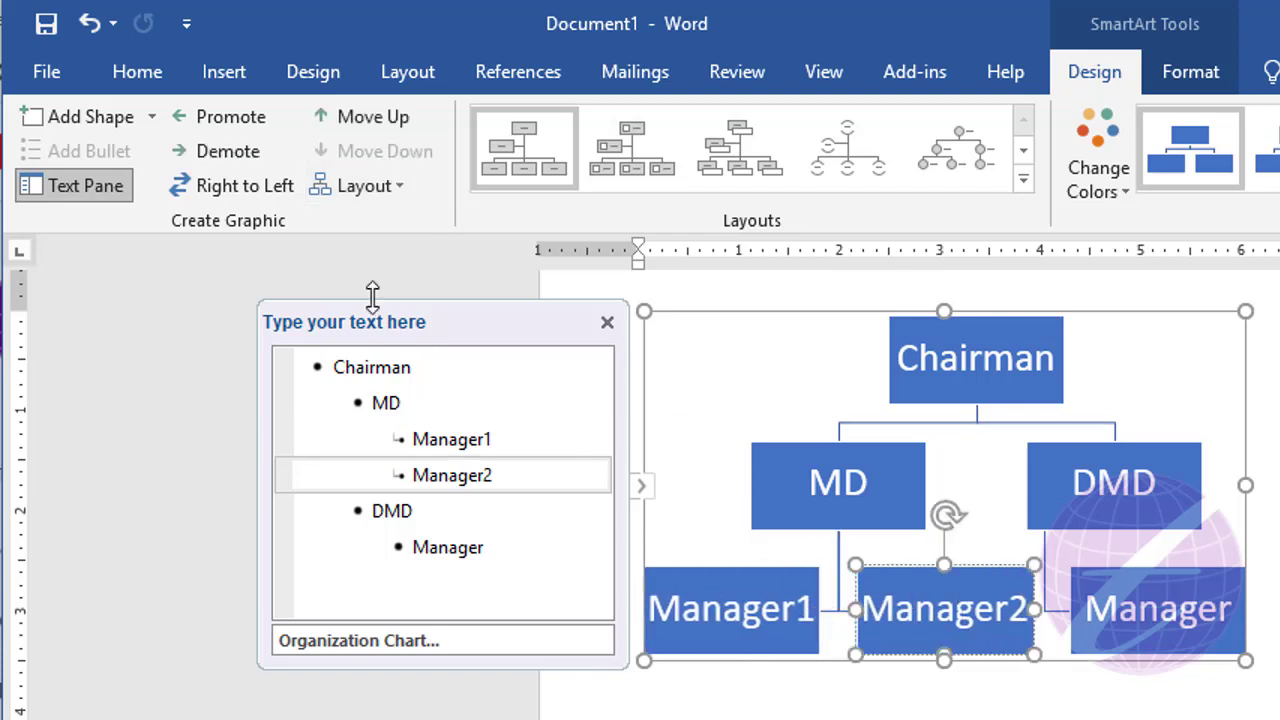
Close the Text Pane and return the chart to left-to-right with MD on the left
{"action": "left_click", "coordinate": [220, 192]}
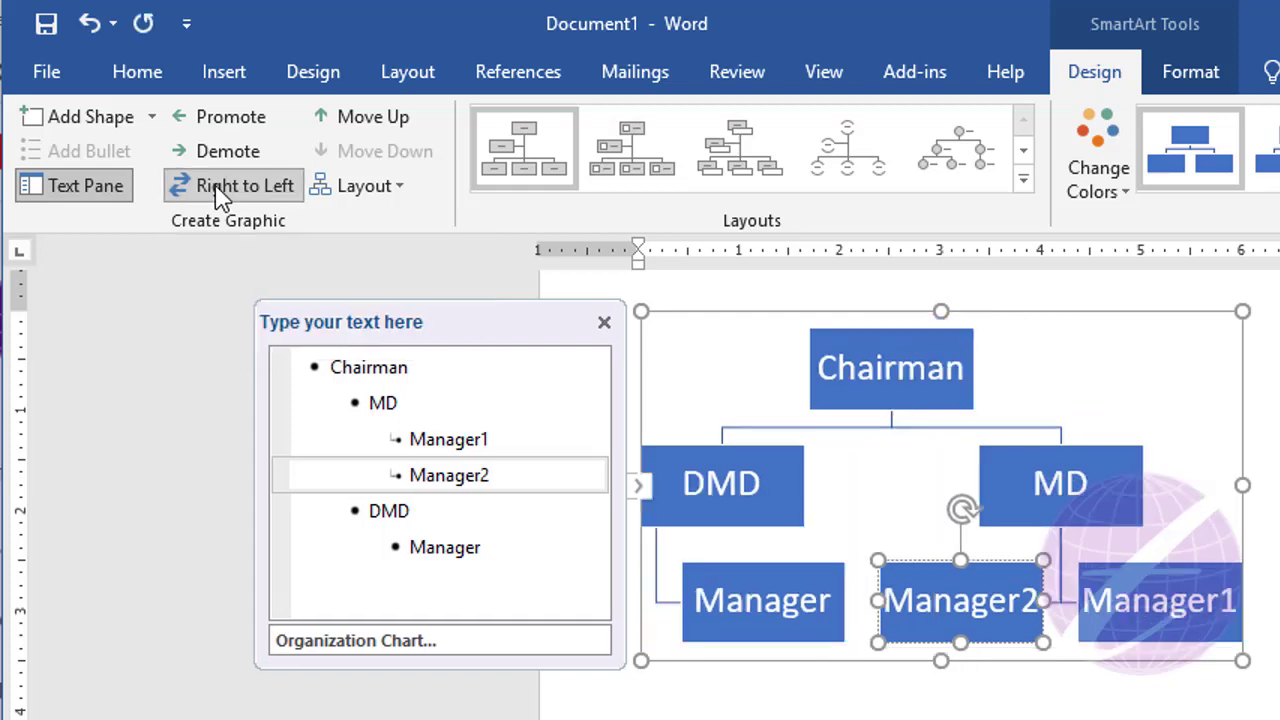
{"action": "left_click", "coordinate": [604, 322]}
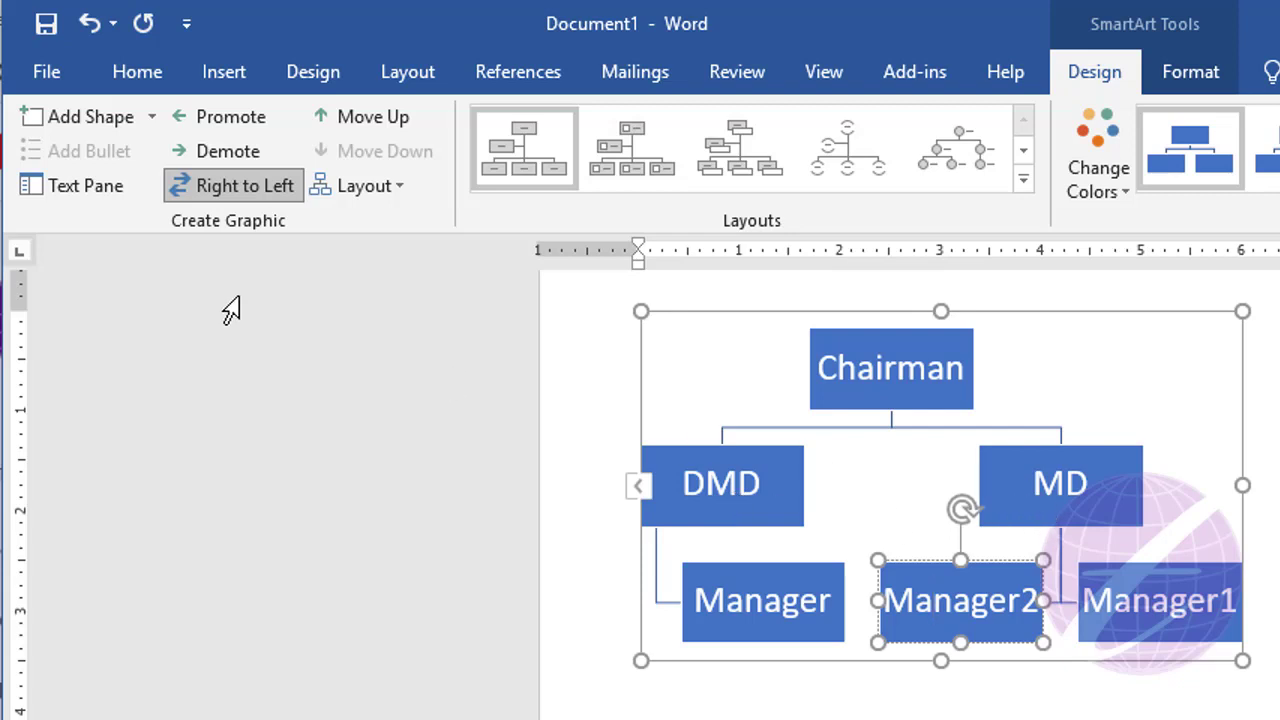
{"action": "left_click", "coordinate": [252, 186]}
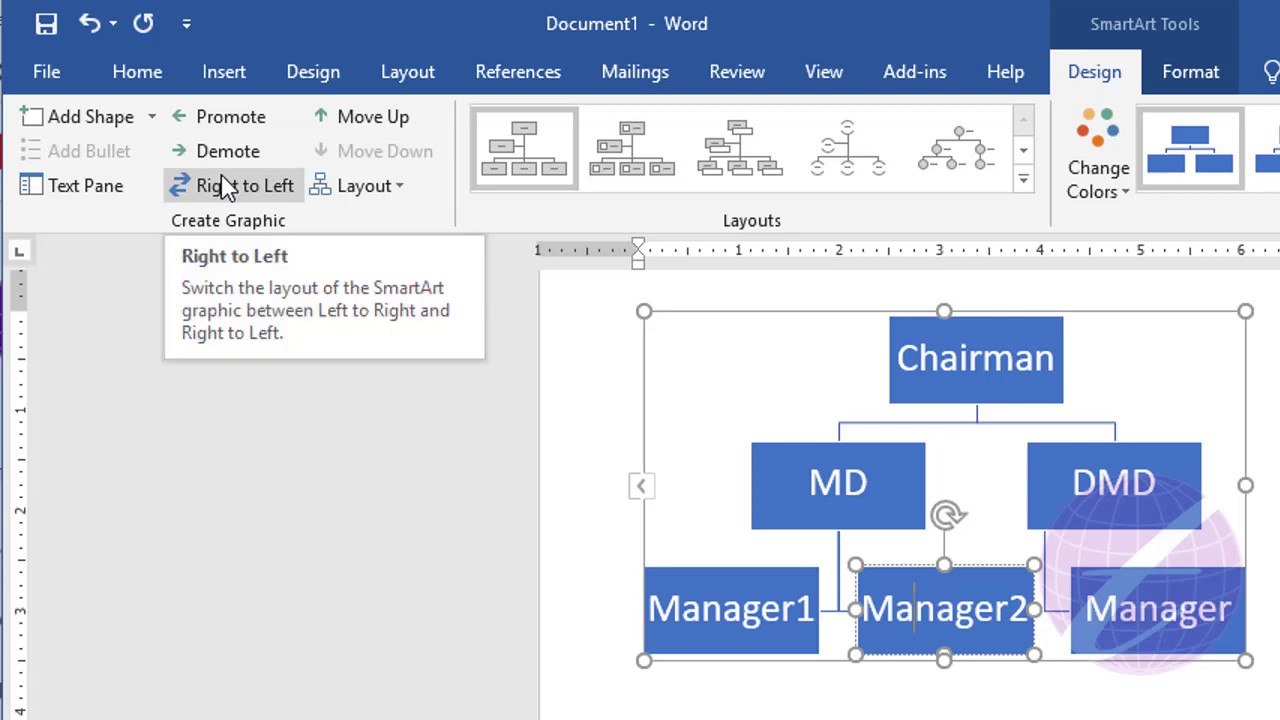
{"action": "left_click", "coordinate": [390, 187]}
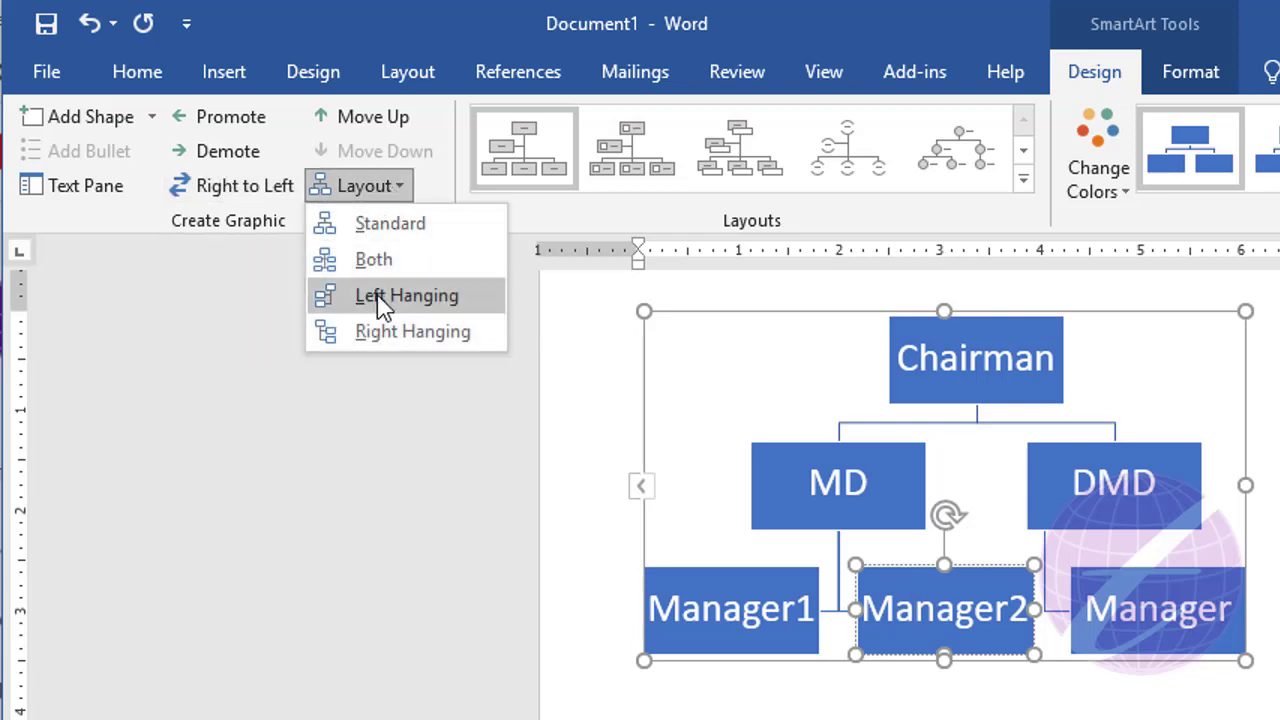
{"action": "left_click", "coordinate": [908, 350]}
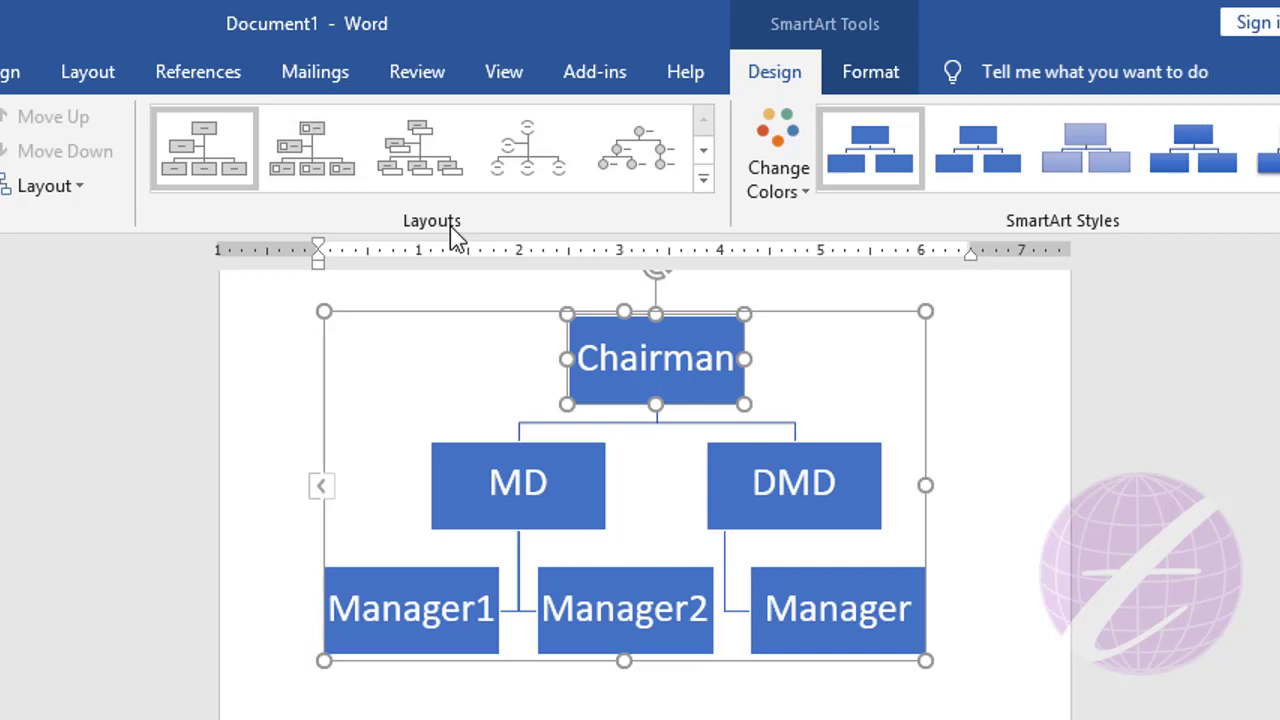
{"action": "left_click", "coordinate": [300, 172]}
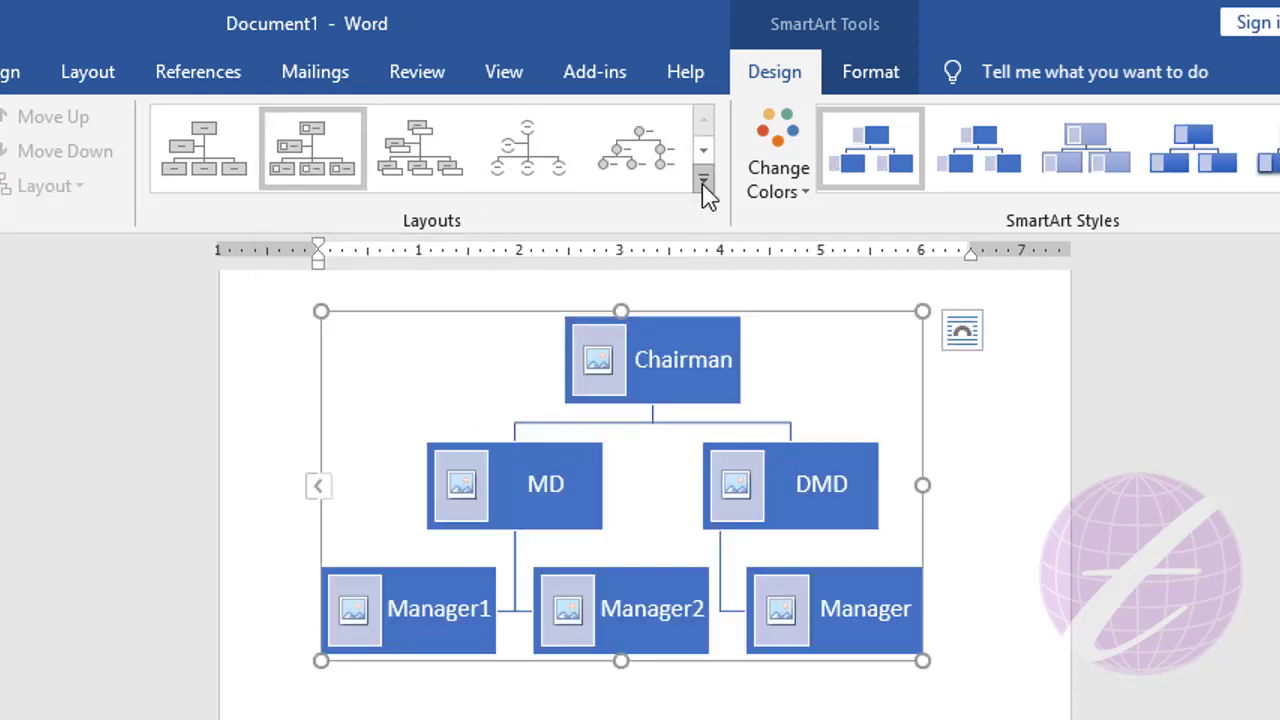
{"action": "left_click", "coordinate": [703, 180]}
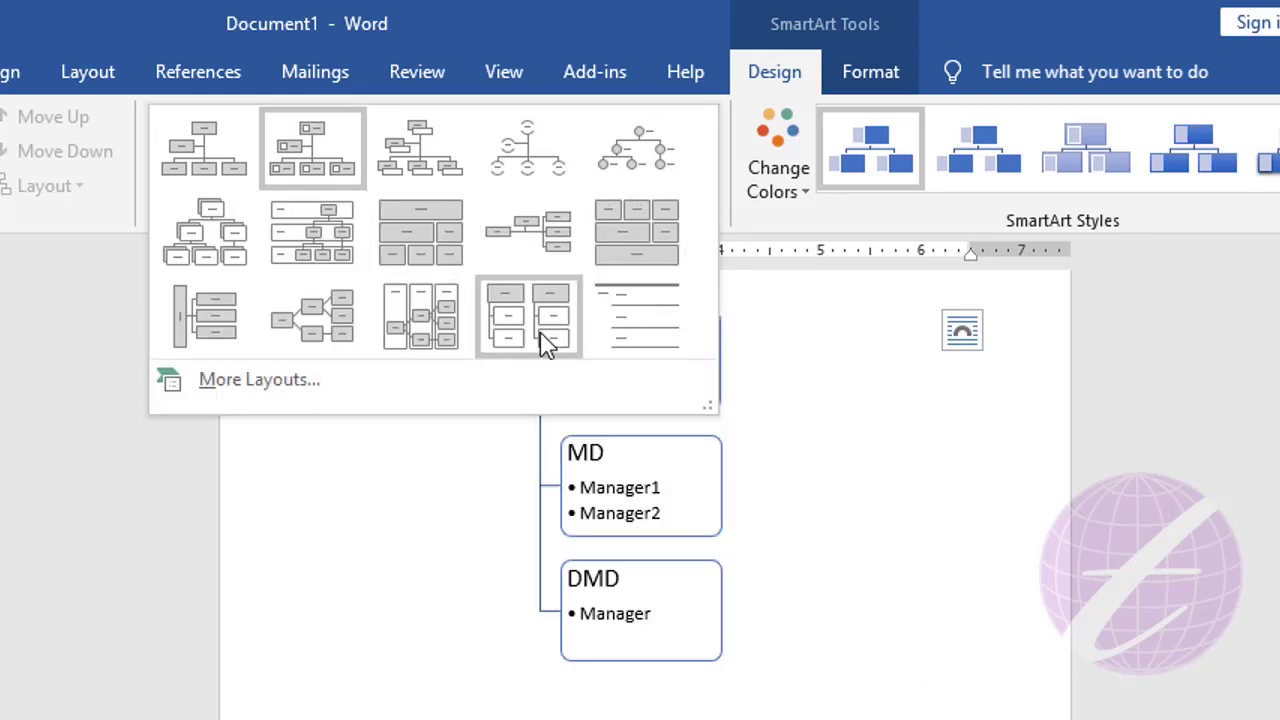
{"action": "left_click", "coordinate": [206, 162]}
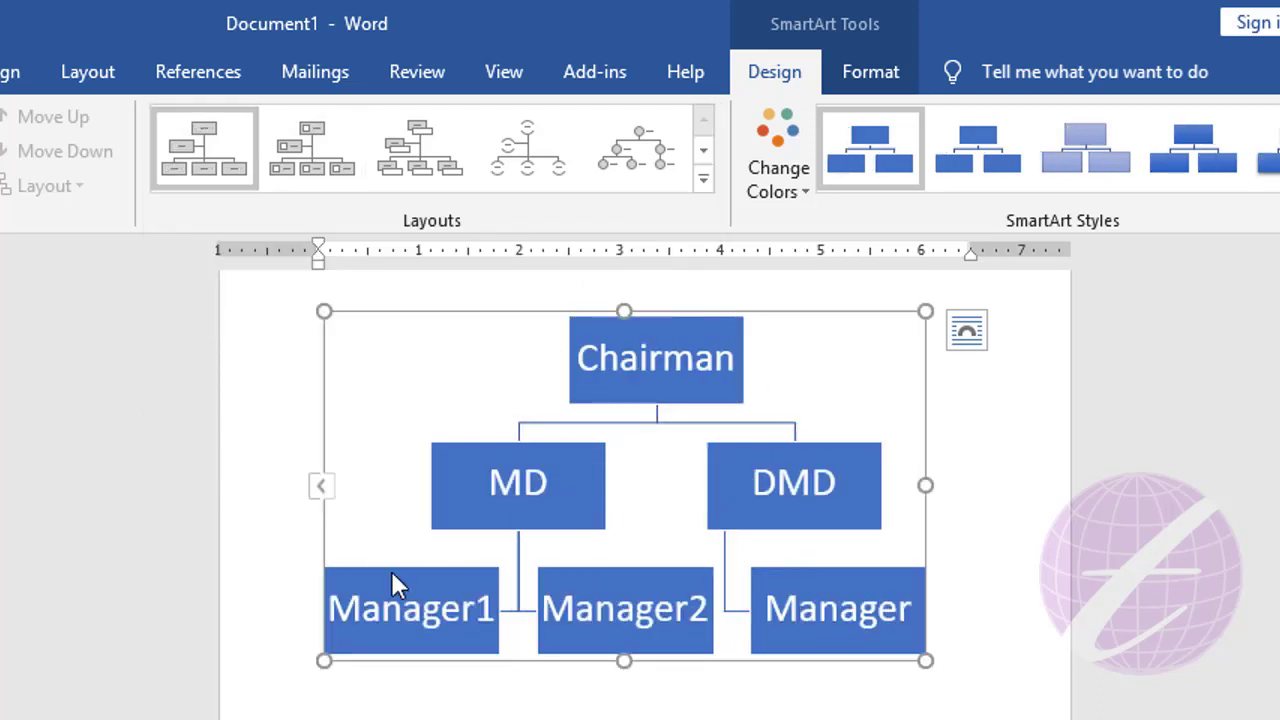
Recolour the org chart with Gradient Range - Accent 2 and apply the Subtle Effect style
{"action": "scroll", "coordinate": [890, 610], "scroll_direction": "up", "scroll_amount": 4}
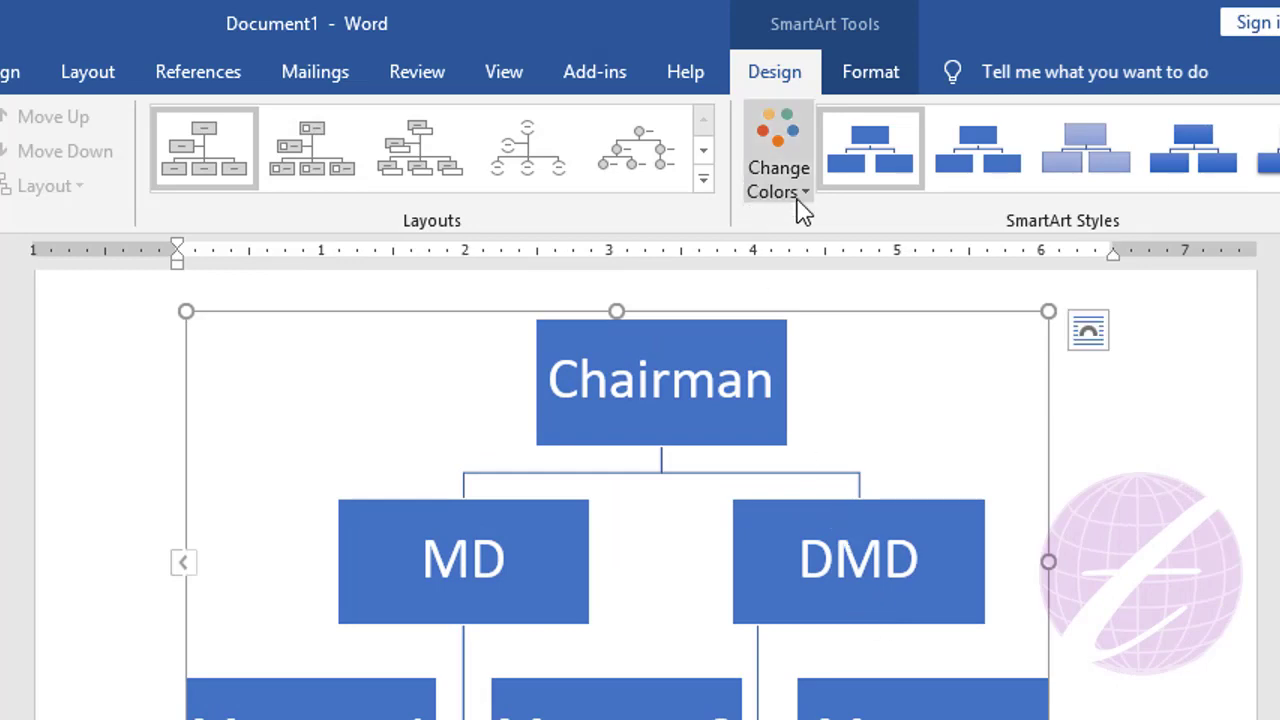
{"action": "left_click", "coordinate": [803, 192]}
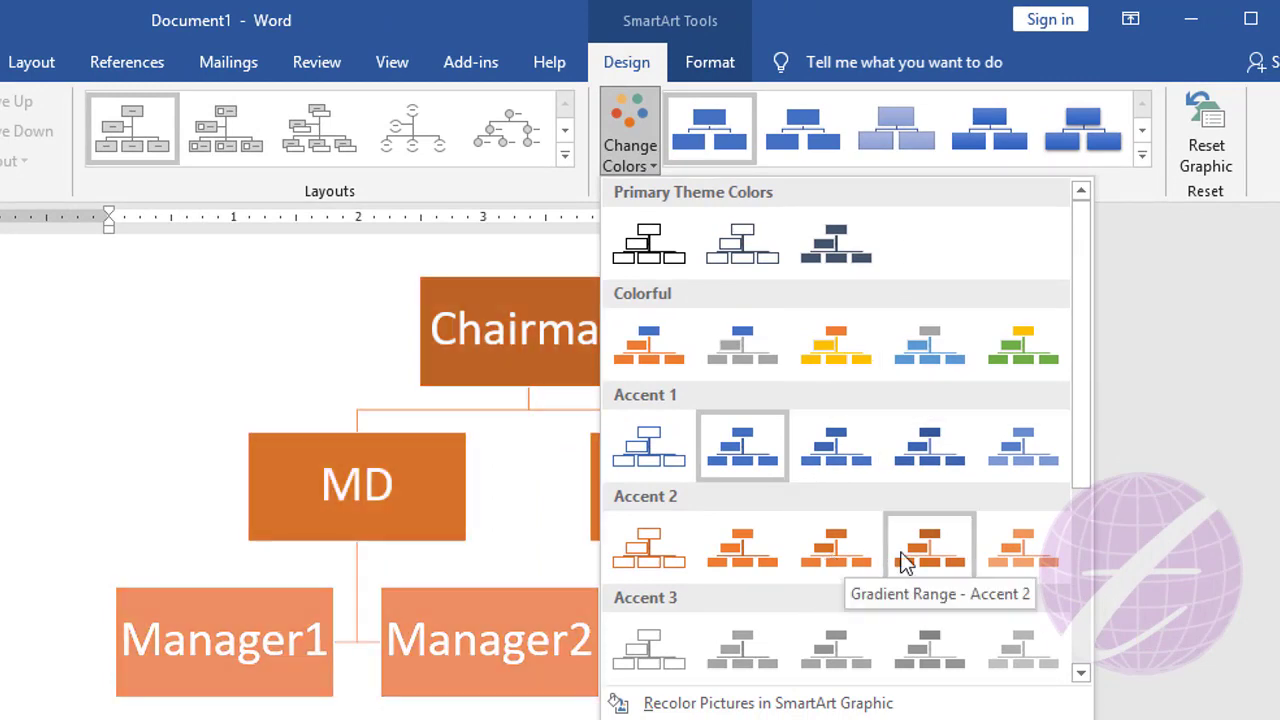
{"action": "left_click", "coordinate": [750, 564]}
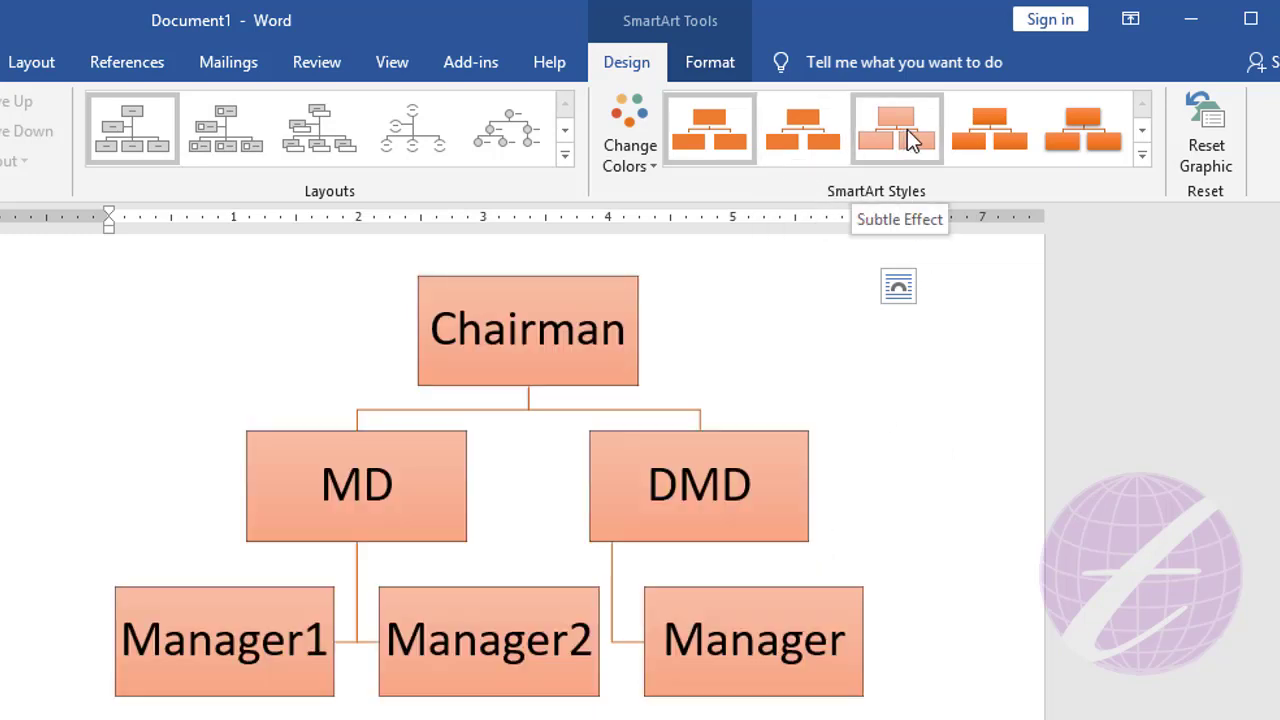
{"action": "left_click", "coordinate": [907, 129]}
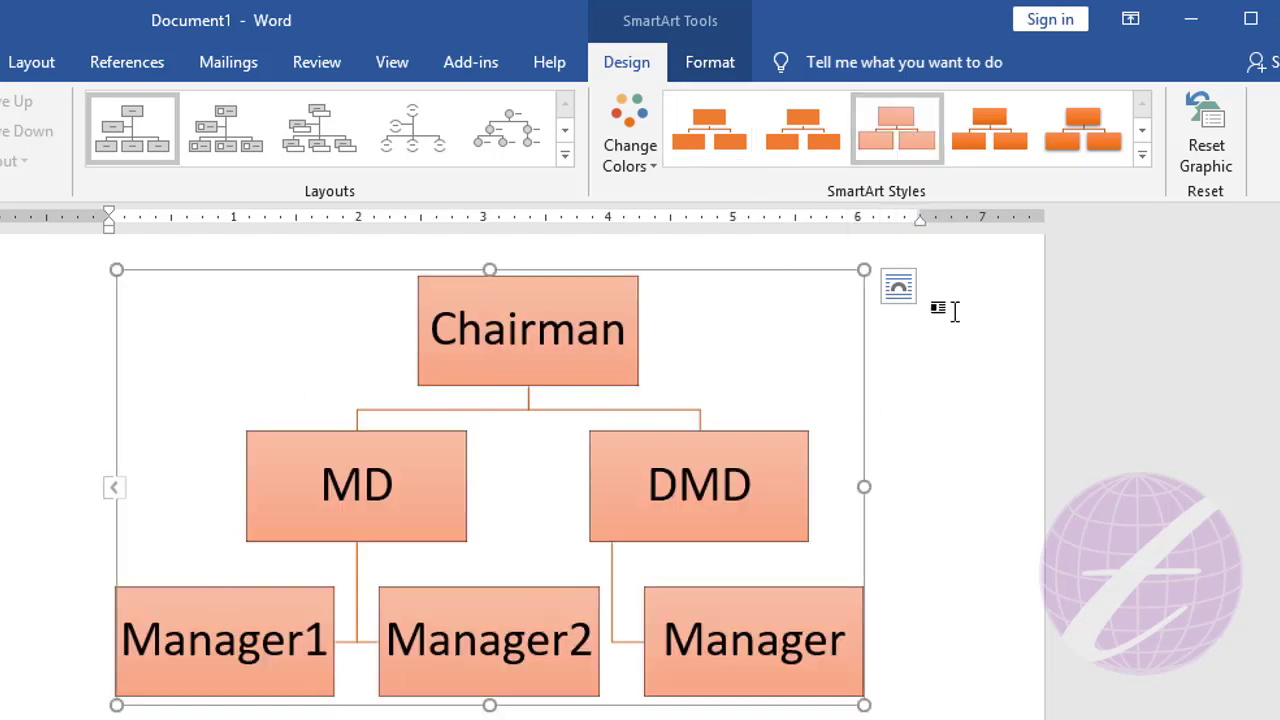
Try the 3-D Inset style, then reset the org chart to its default blue graphic
{"action": "left_click", "coordinate": [1142, 156]}
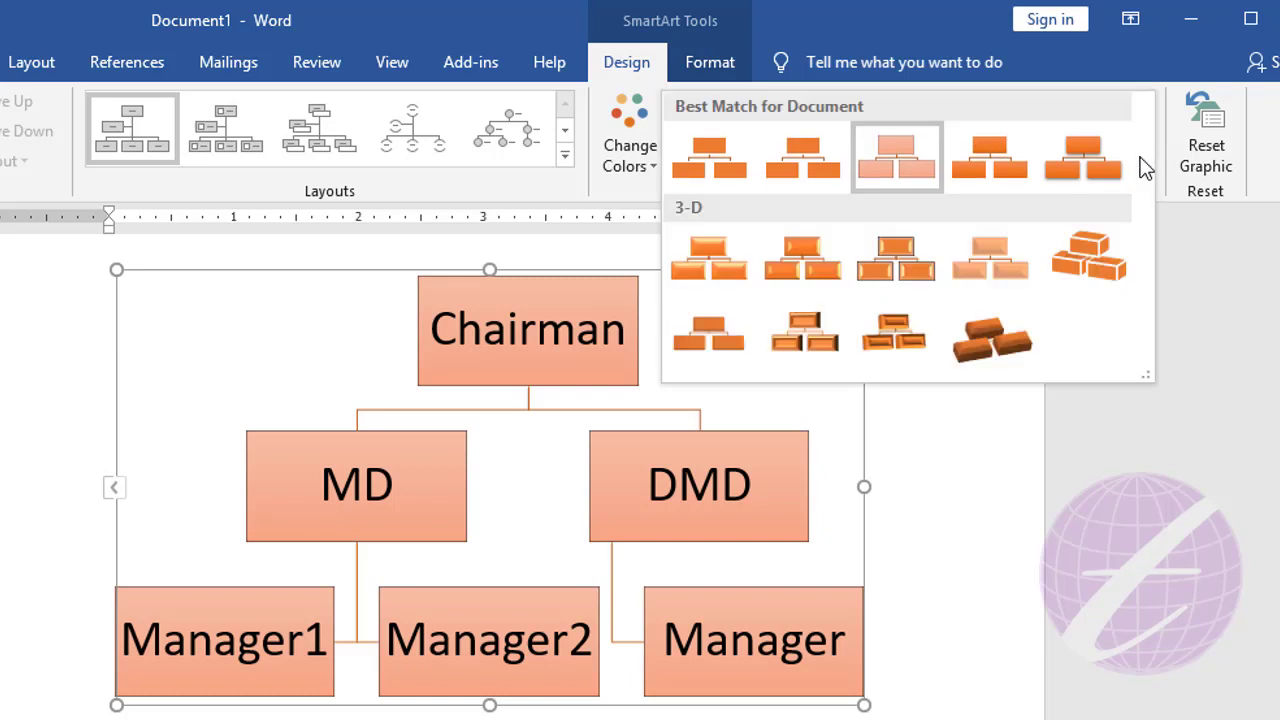
{"action": "left_click", "coordinate": [781, 267]}
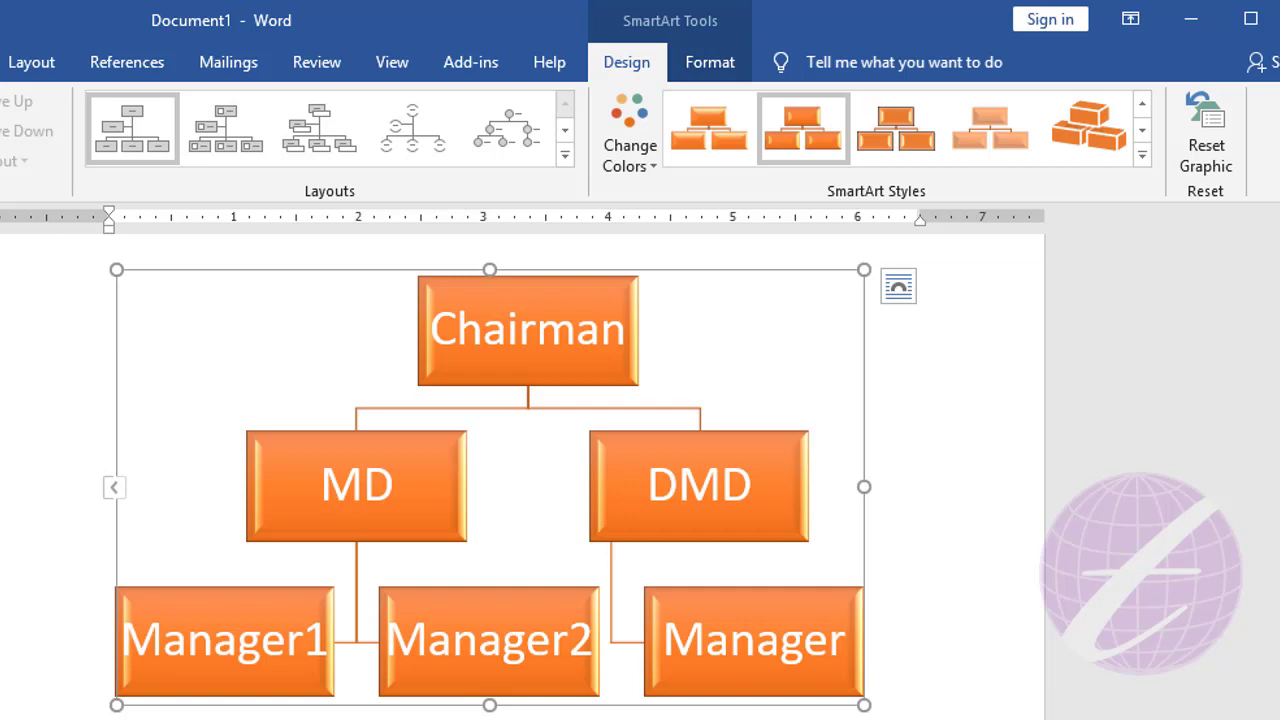
{"action": "left_click", "coordinate": [1216, 124]}
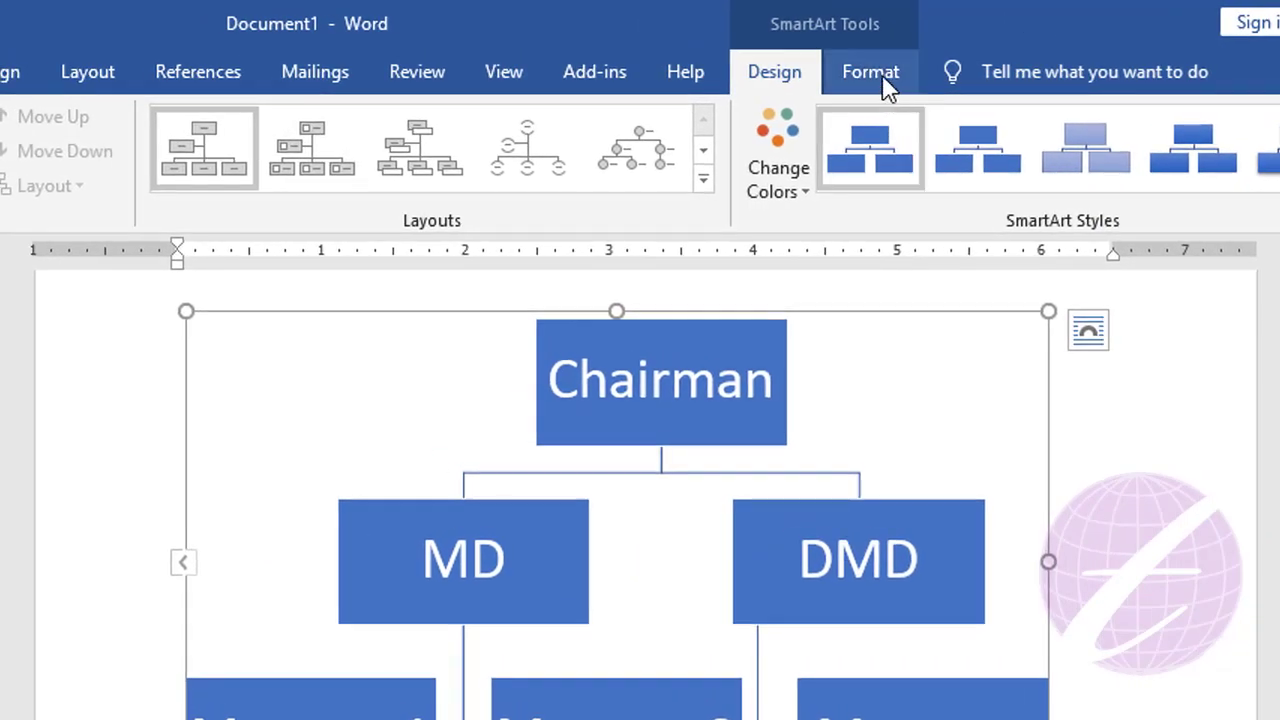
Show the SmartArt Tools Format options and select the Chairman box
{"action": "left_click", "coordinate": [882, 74]}
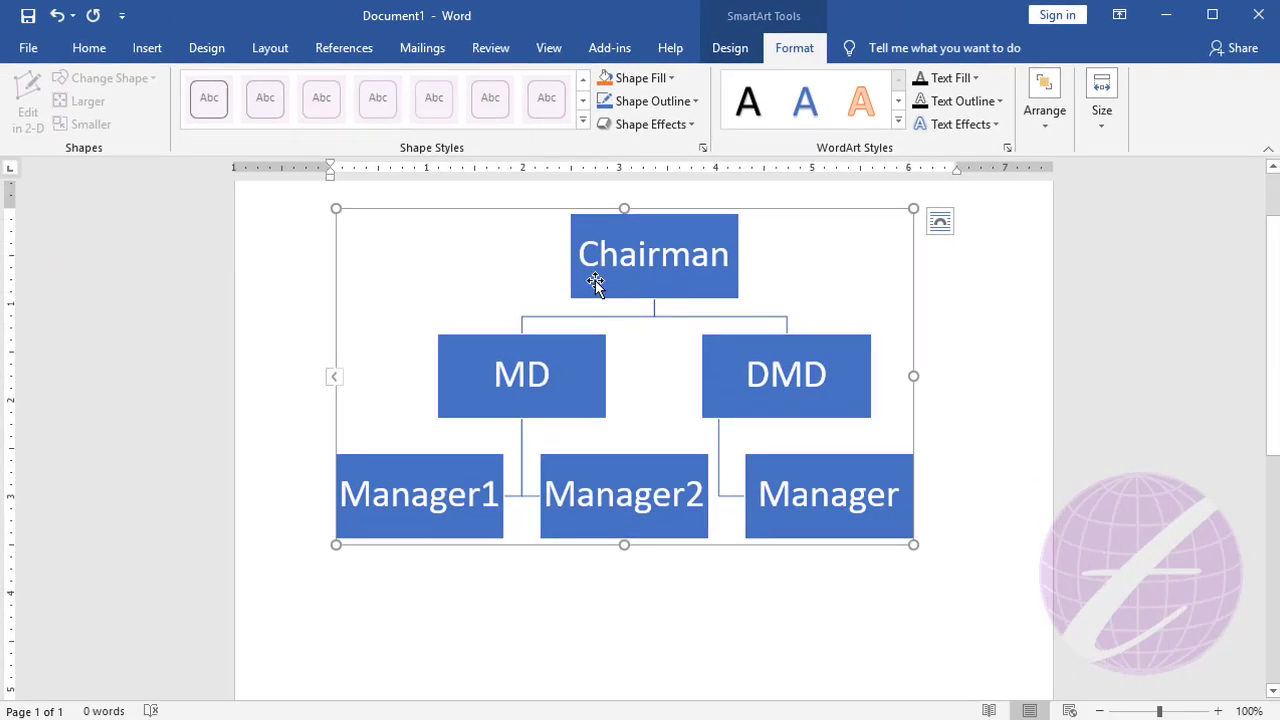
{"action": "left_click", "coordinate": [637, 253]}
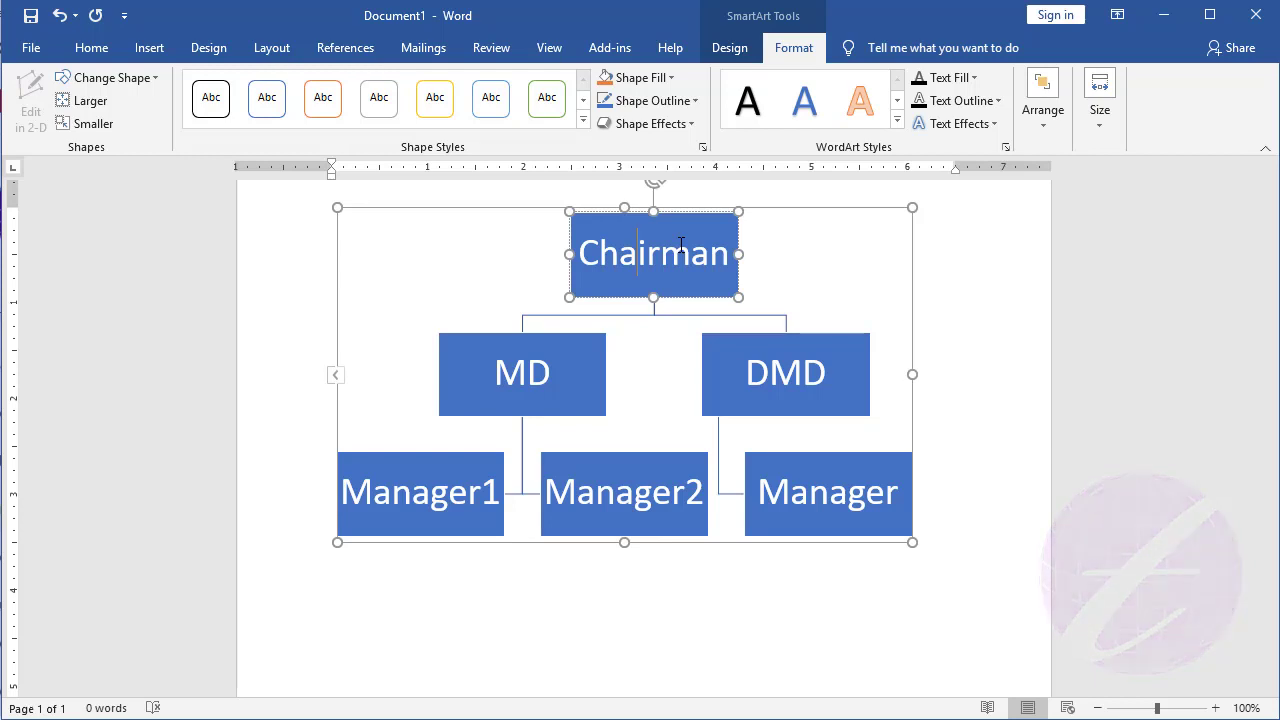
{"action": "left_click", "coordinate": [959, 343]}
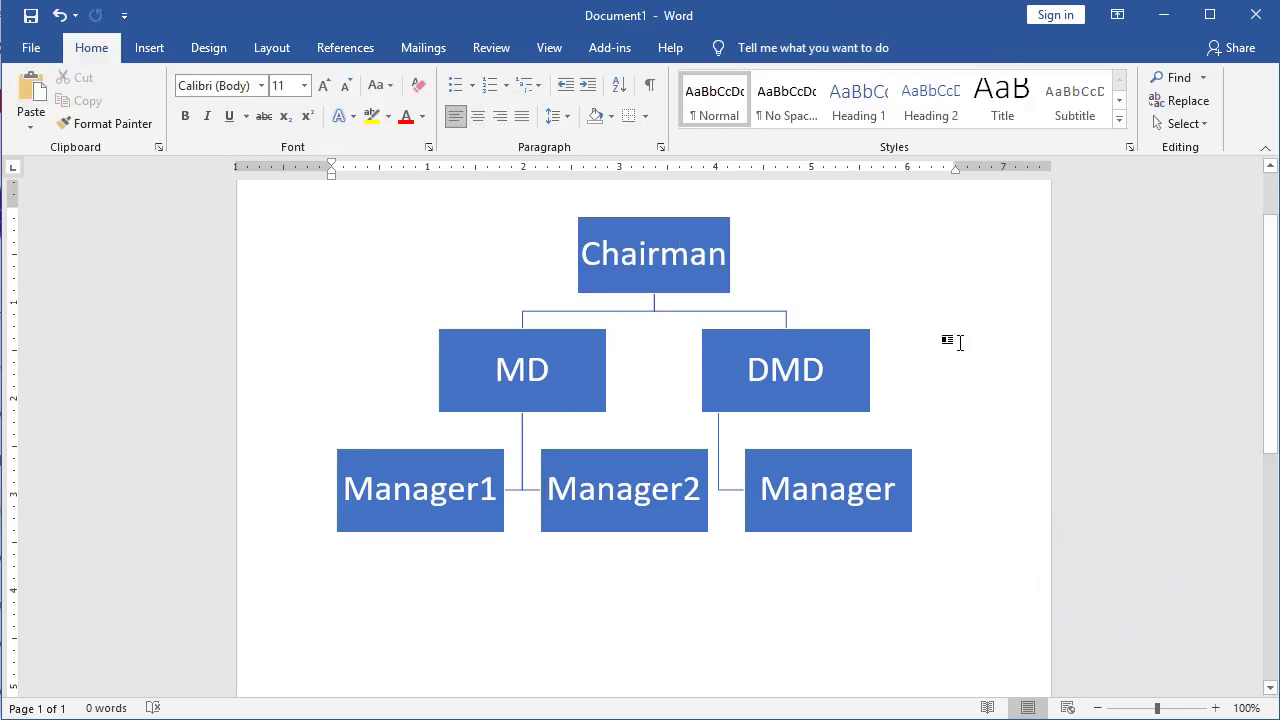